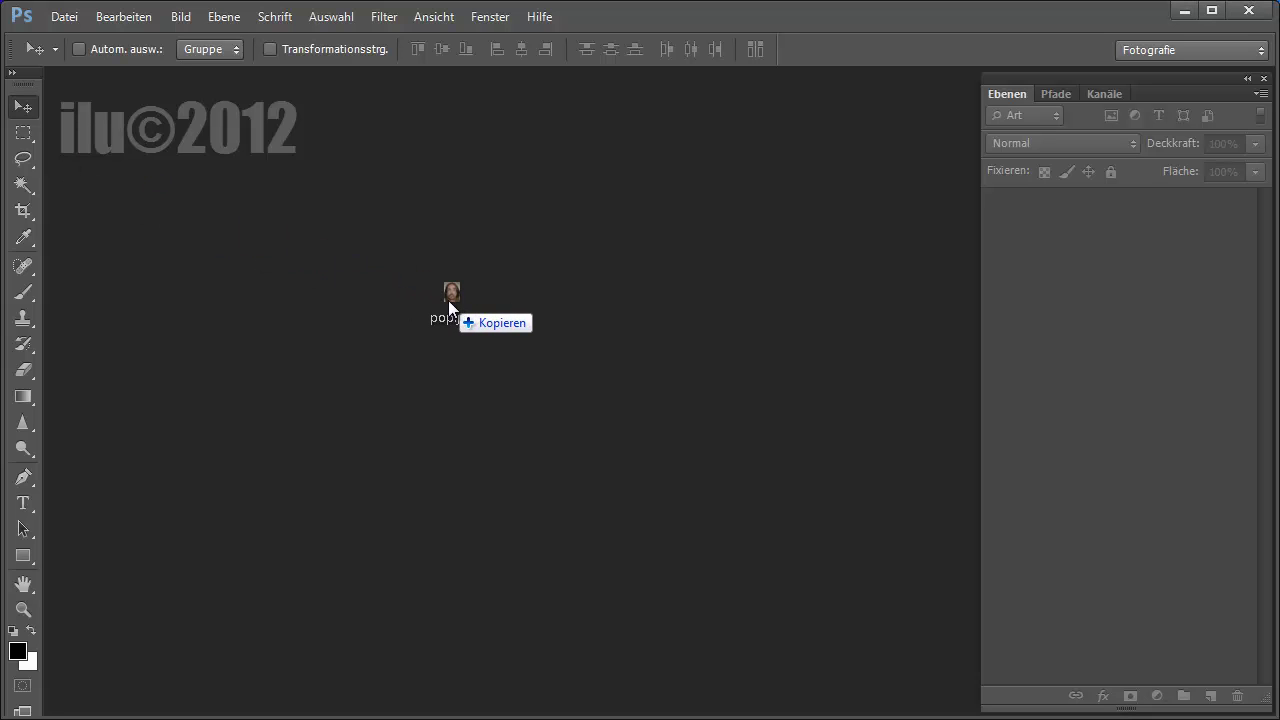
Open pop.jpg, fit it on screen, and duplicate Hintergrund into a new layer, Ebene 1
left_click_drag(277, 243, 448, 308)
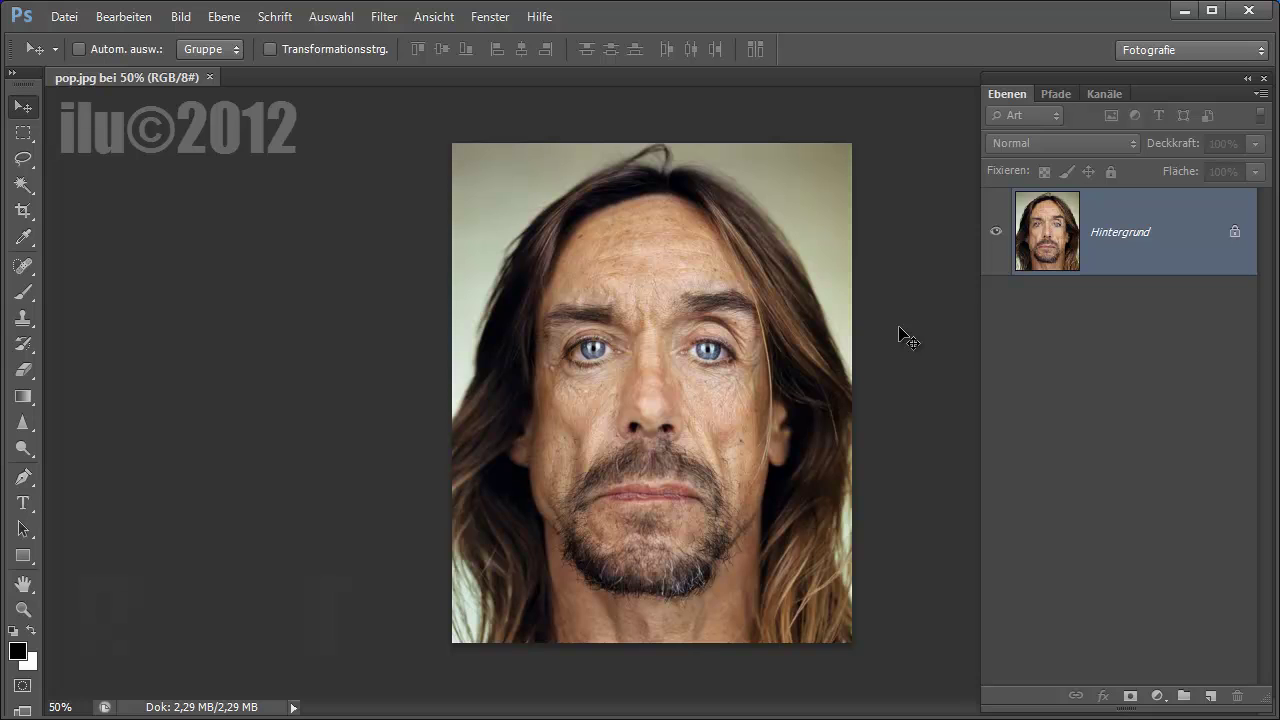
key("ctrl+0")
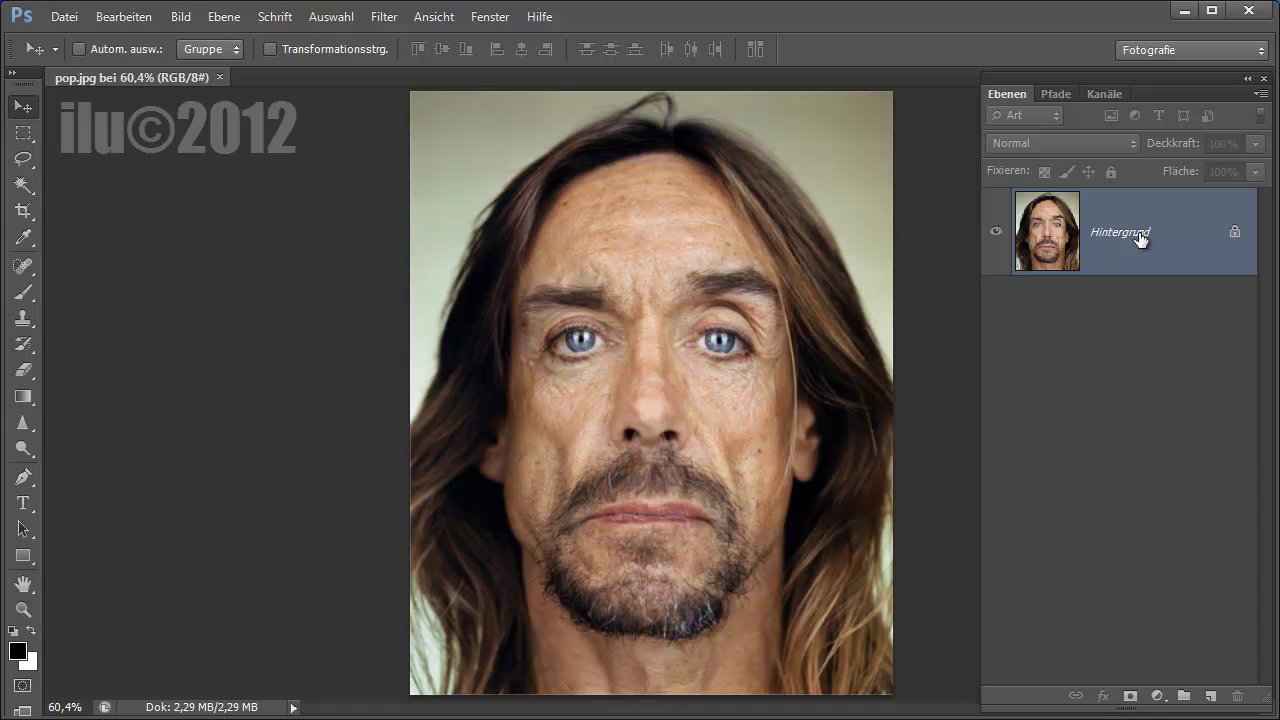
key("ctrl+j")
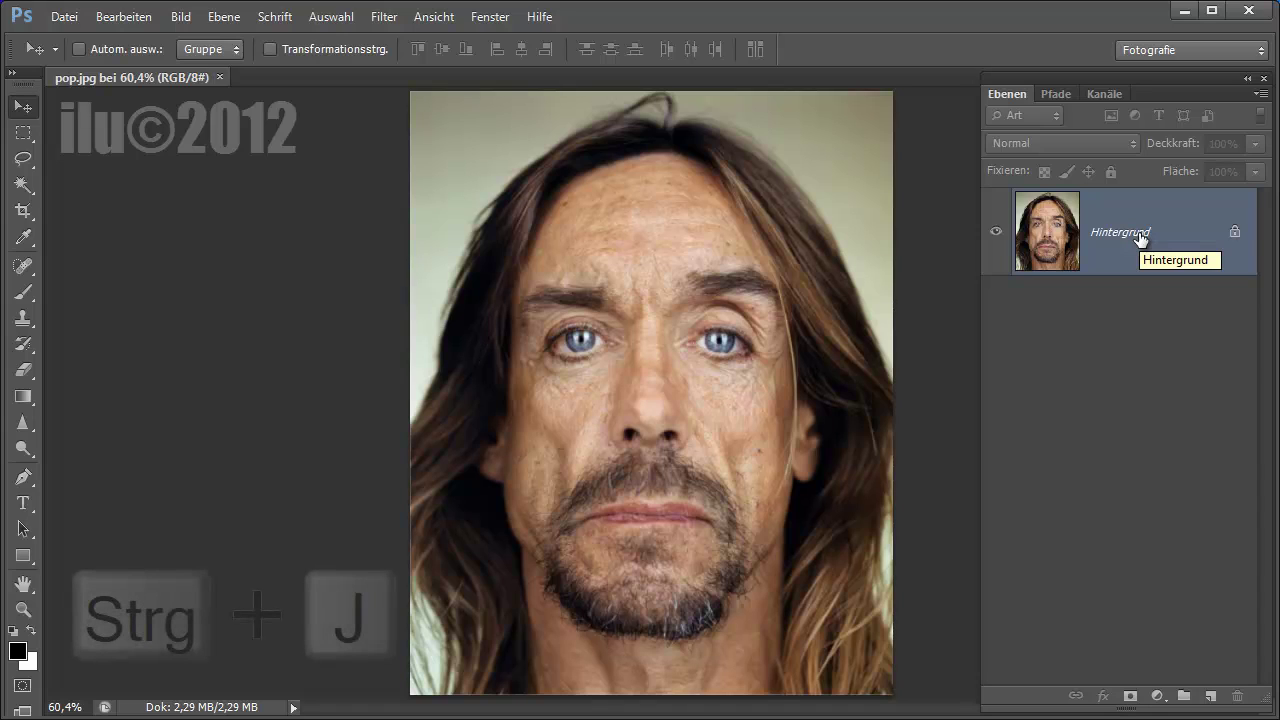
key("ctrl+j")
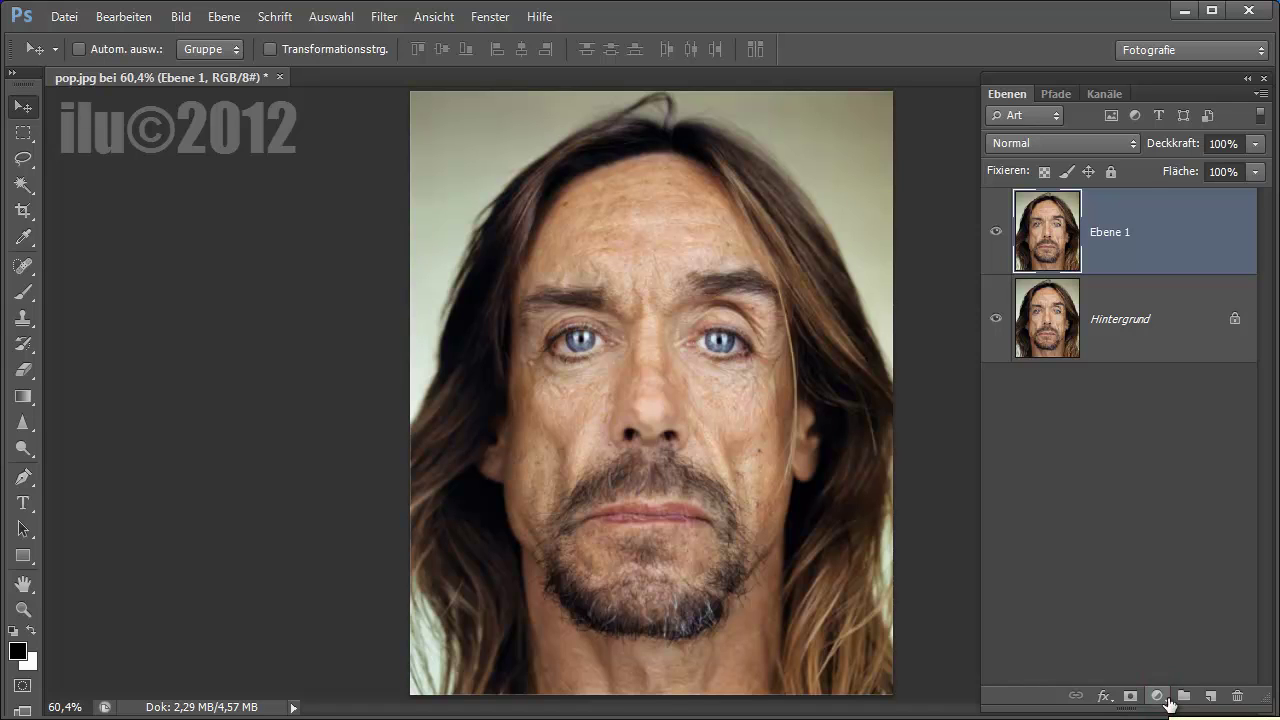
Add a Tonwertkorrektur layer with input levels 43, 1,00 and 218, keeping output at 0–255
left_click(1162, 697)
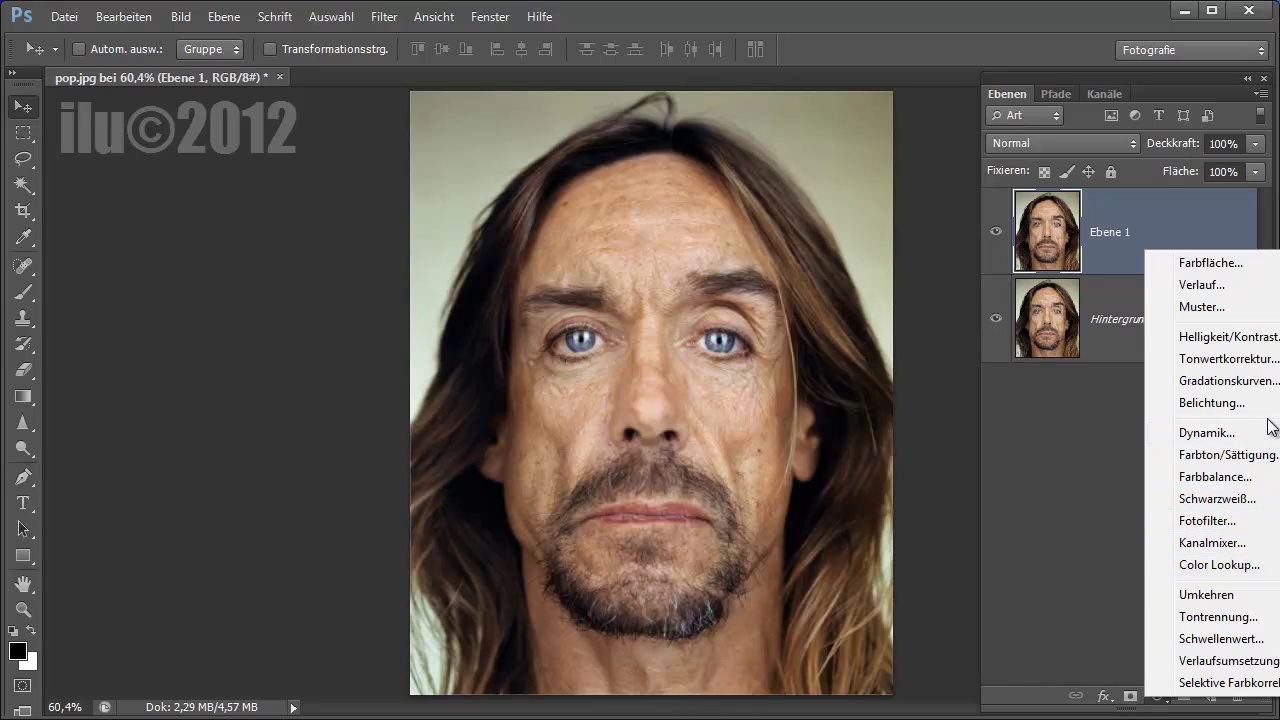
left_click(1212, 361)
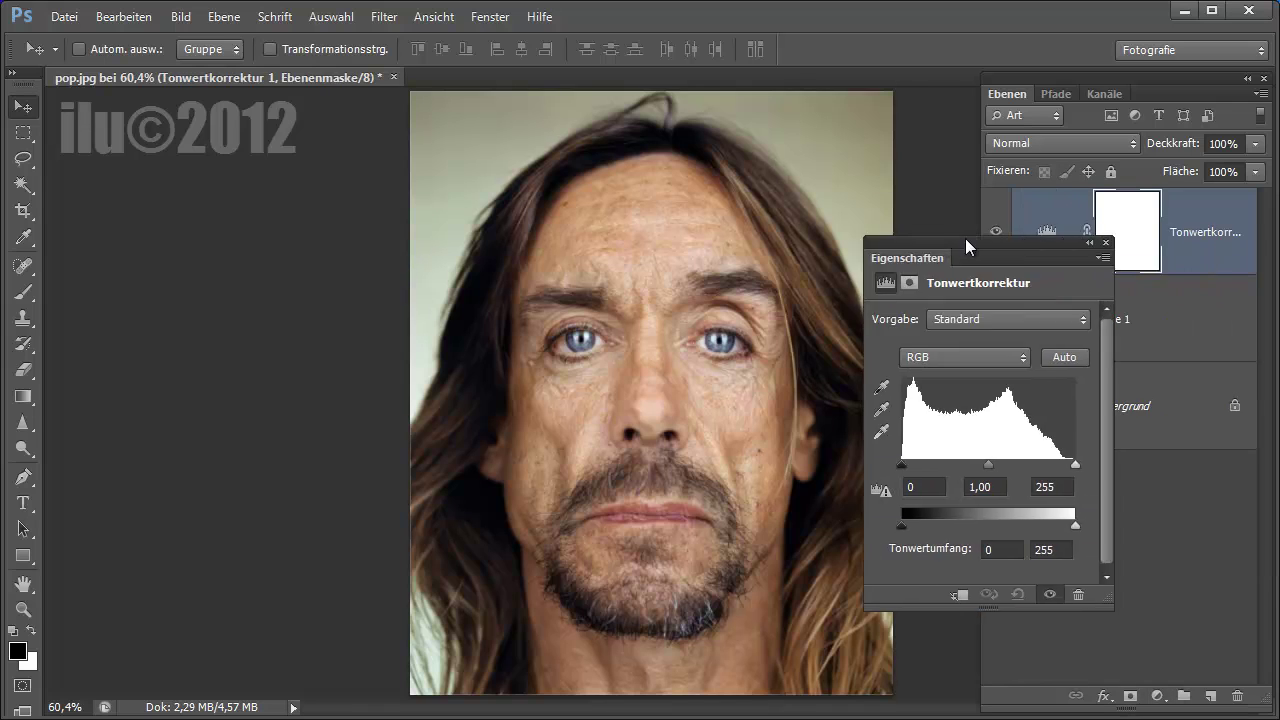
left_click_drag(965, 238, 204, 164)
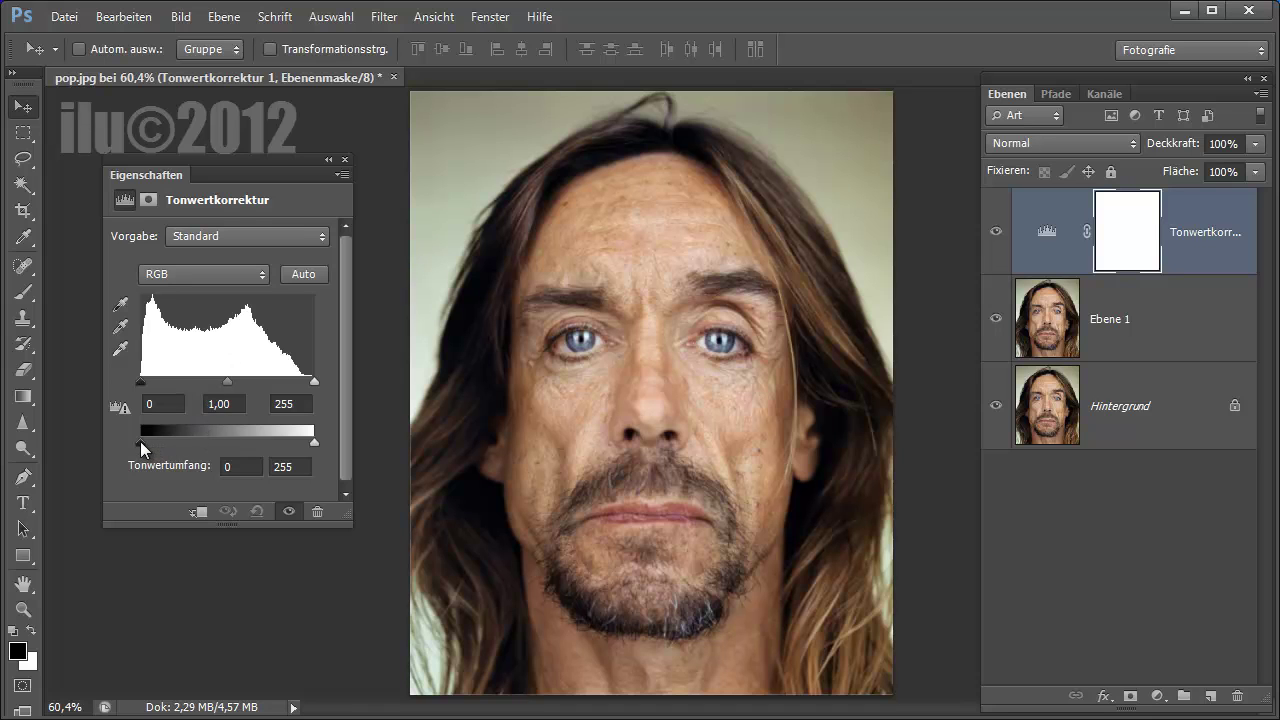
left_click_drag(140, 441, 154, 440)
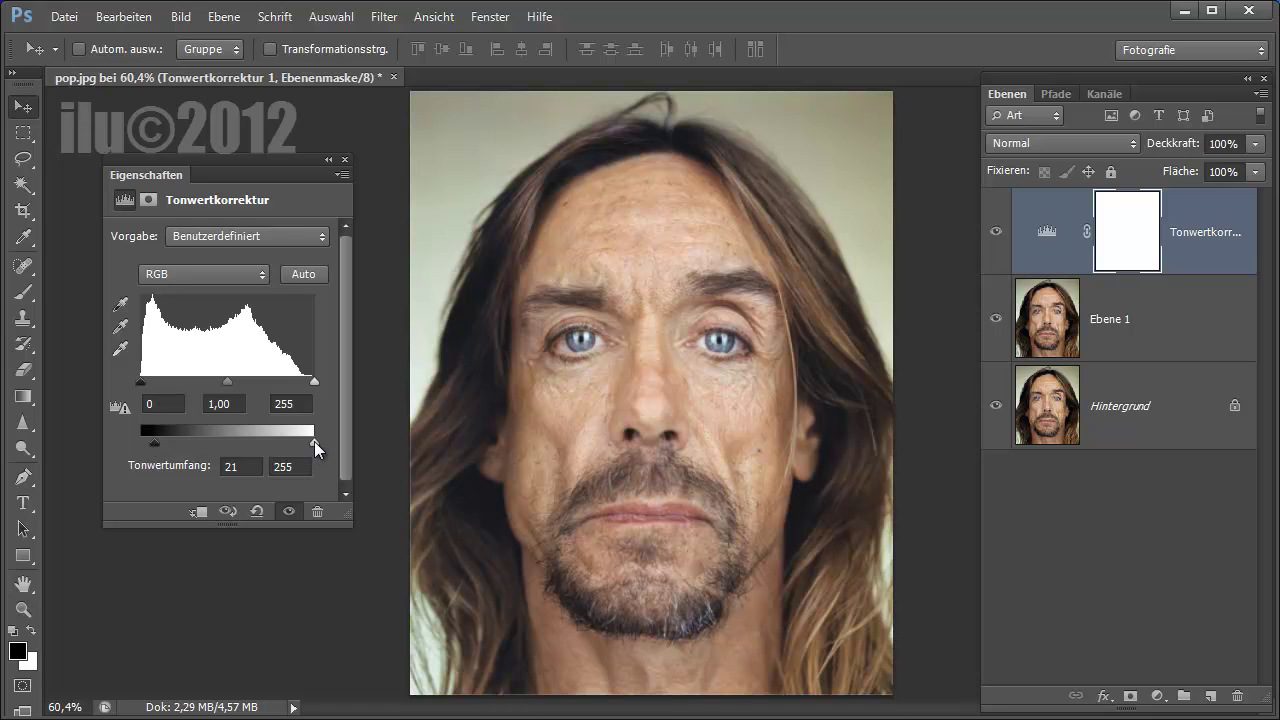
left_click_drag(309, 441, 286, 441)
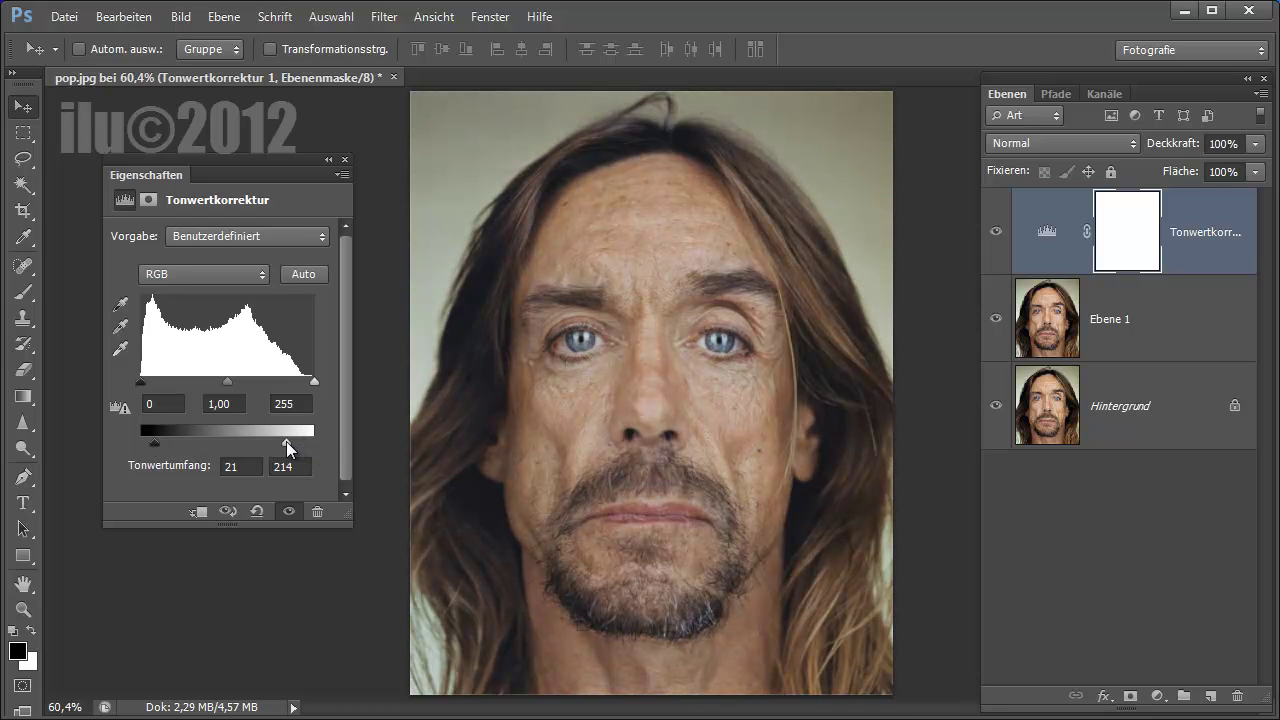
left_click_drag(155, 444, 154, 443)
left_click_drag(289, 441, 331, 442)
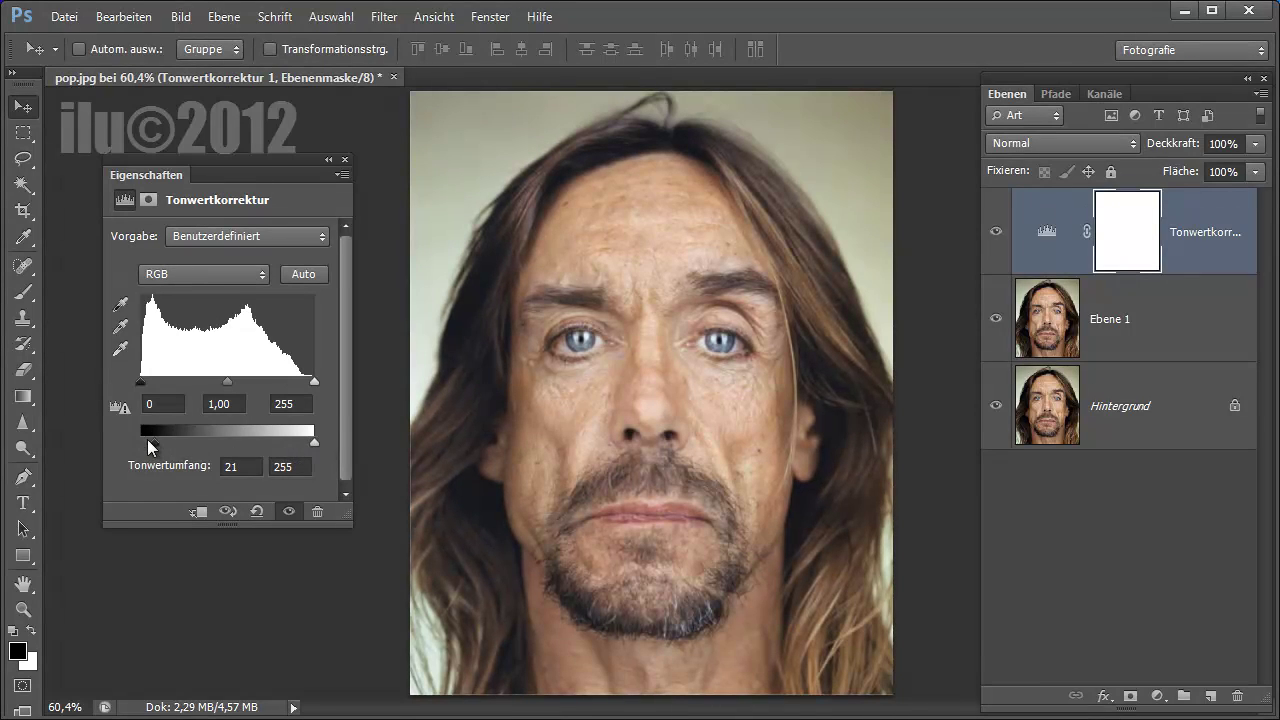
left_click_drag(153, 447, 111, 443)
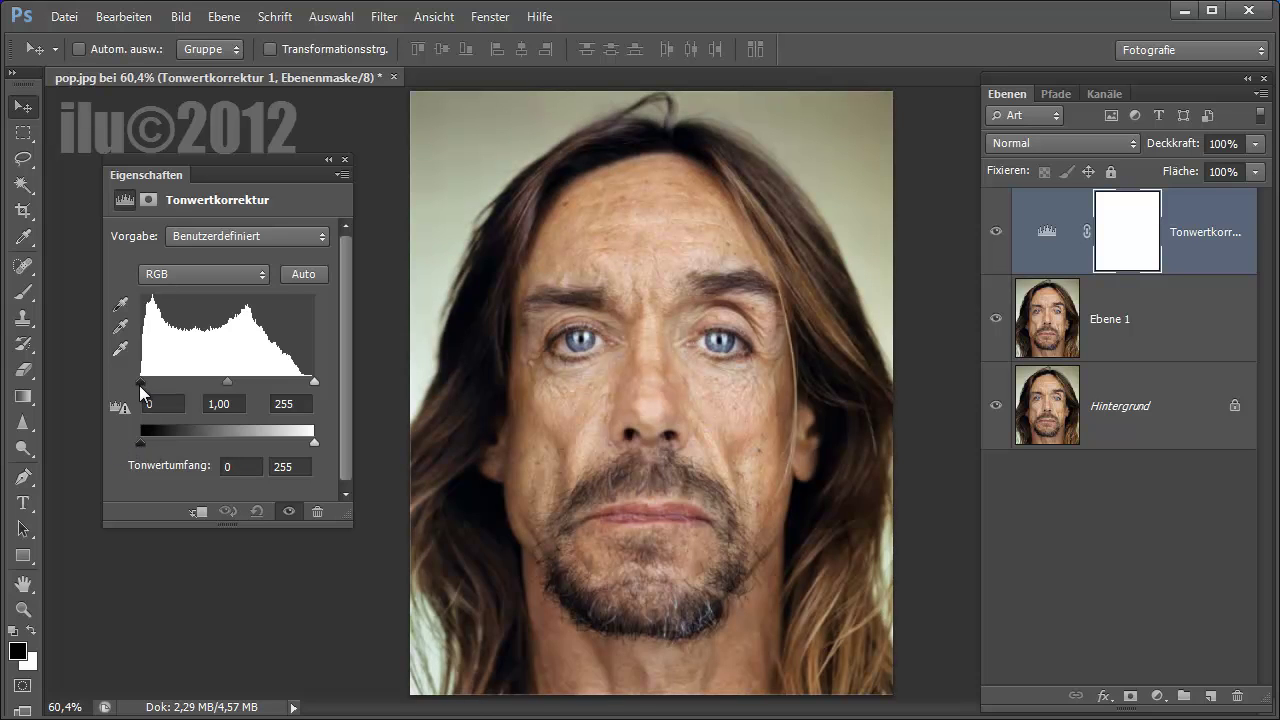
left_click_drag(139, 385, 169, 387)
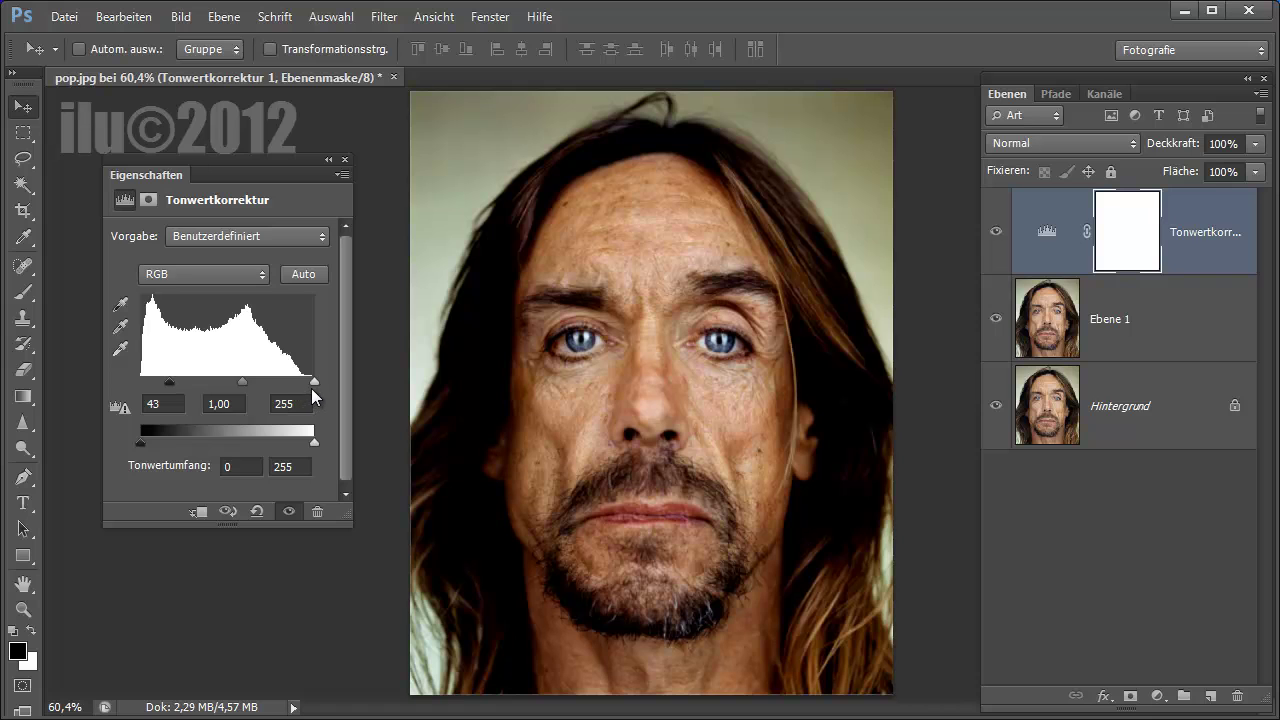
left_click_drag(314, 384, 291, 388)
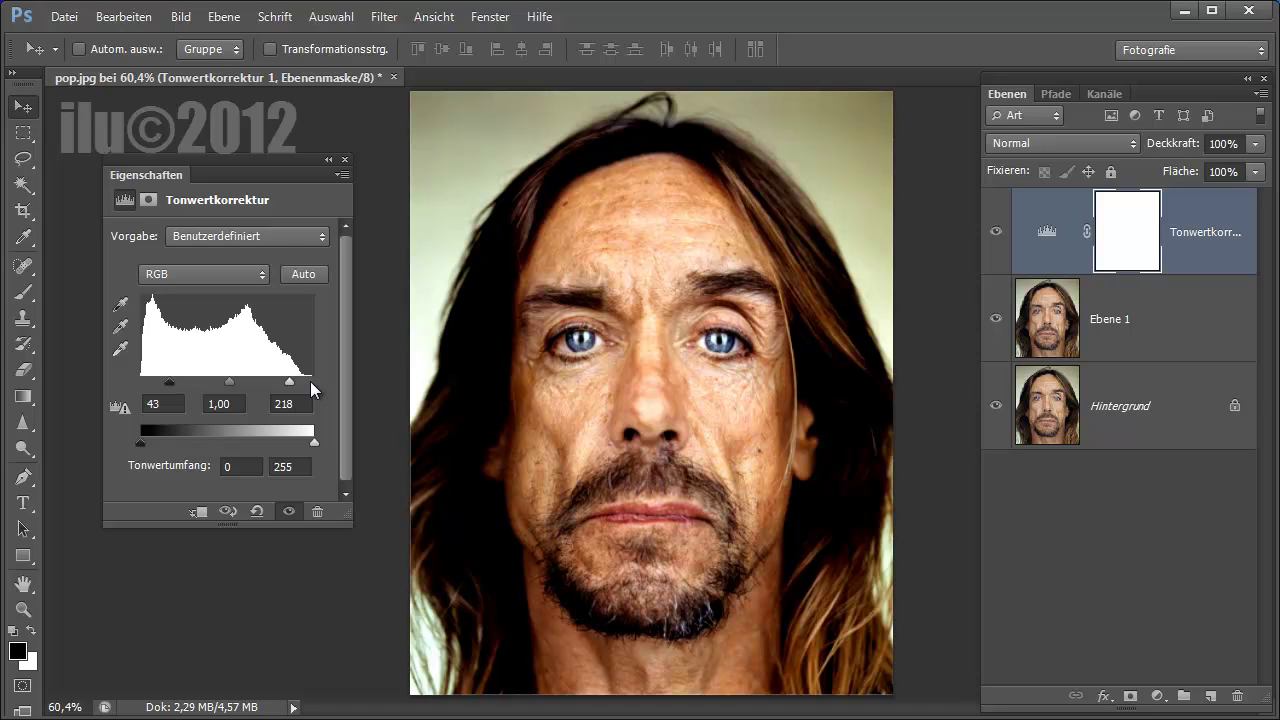
left_click(345, 160)
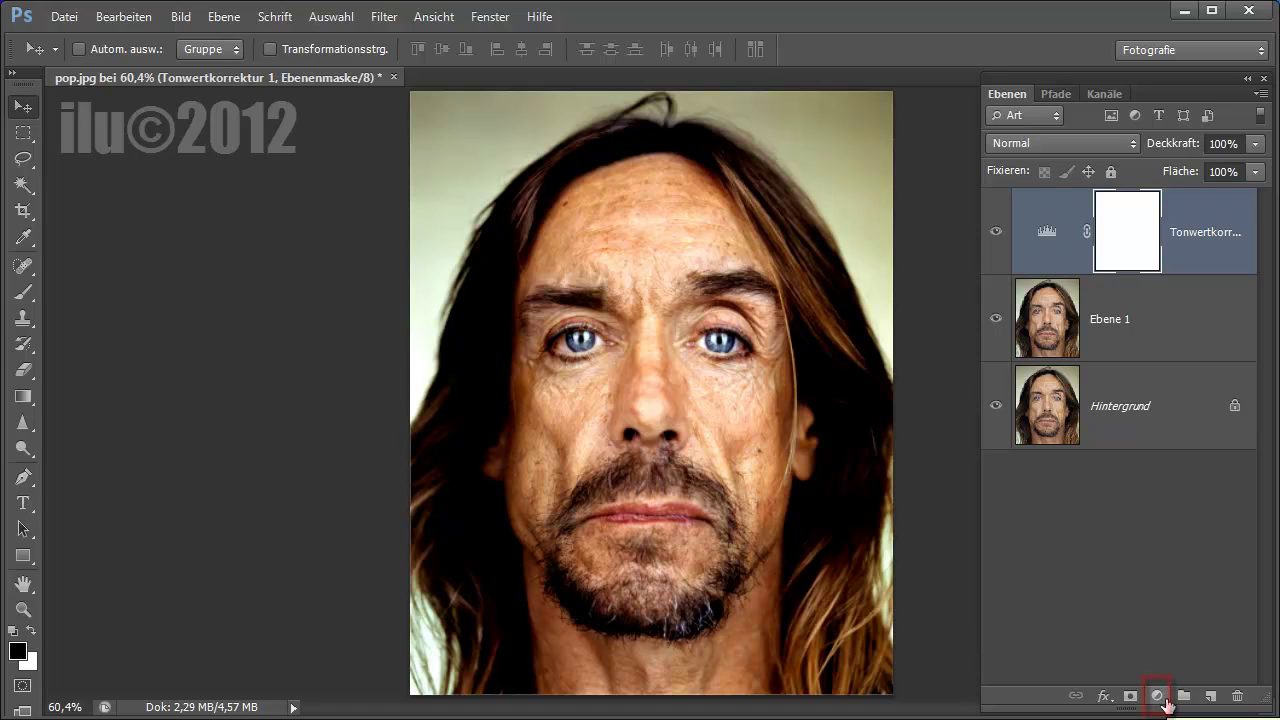
Add a Farbton/Sättigung adjustment layer with Sättigung lowered to -41
left_click(1164, 700)
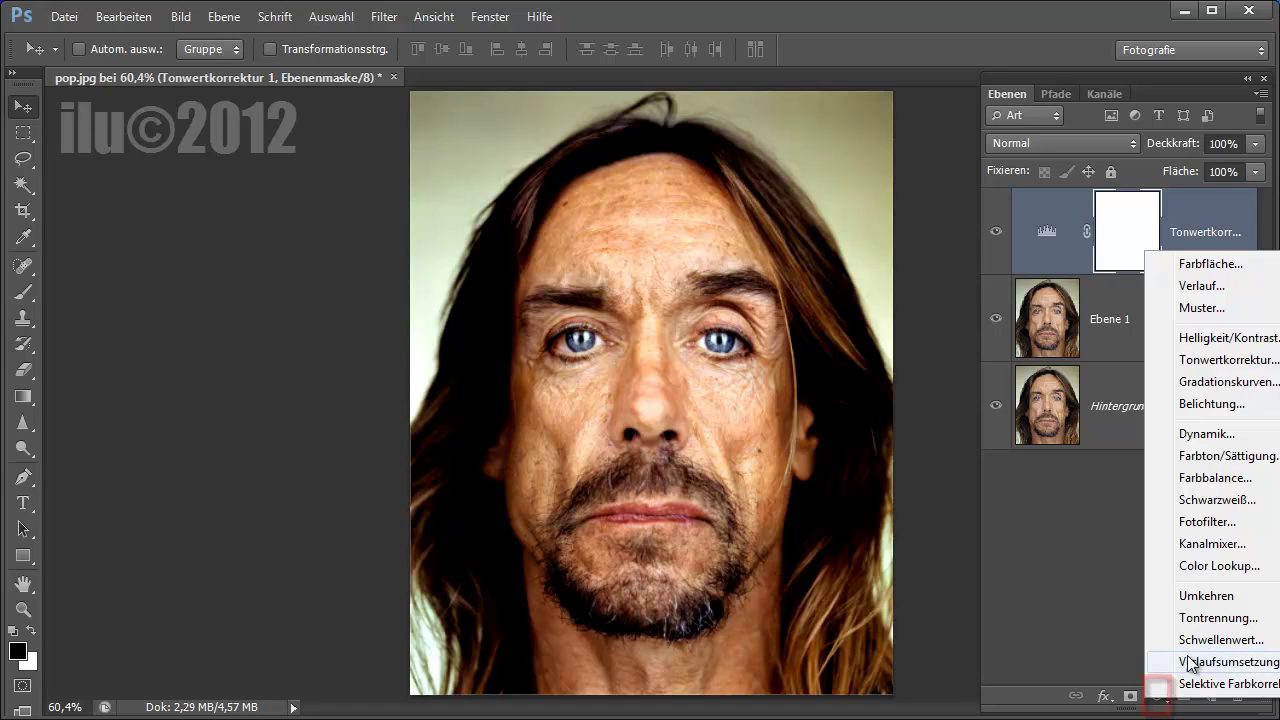
left_click(1201, 458)
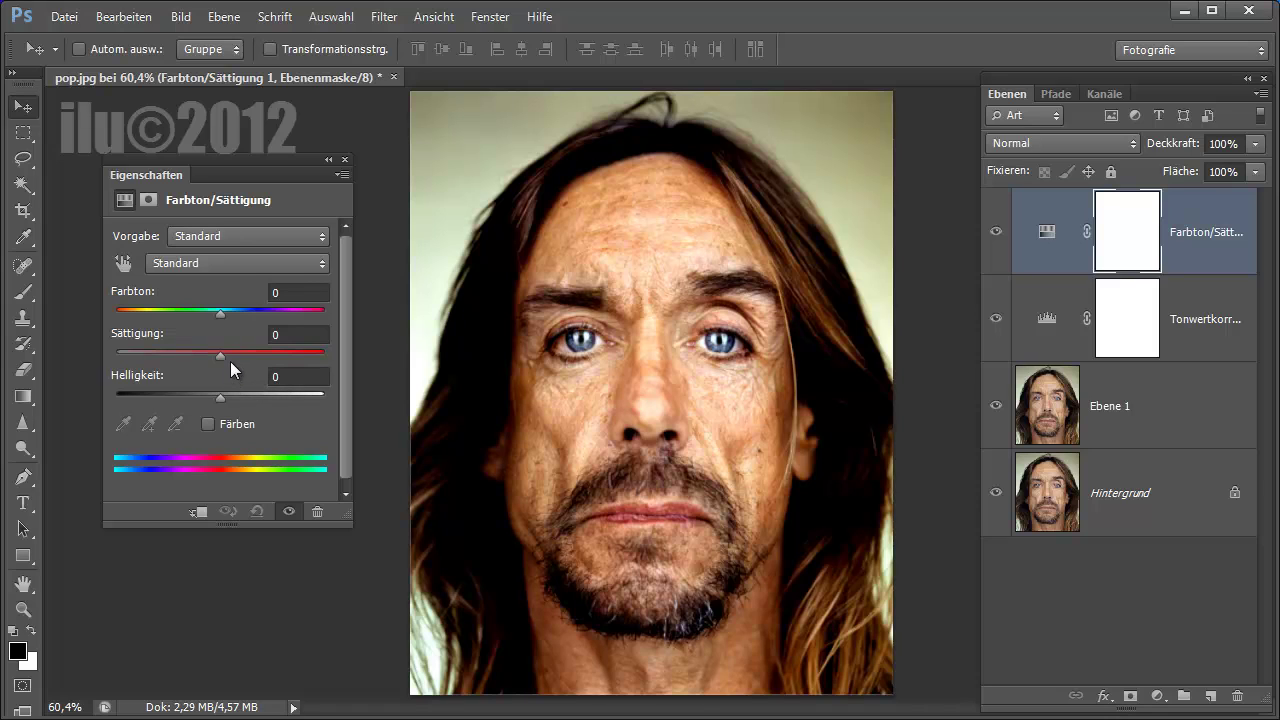
mouse_move(219, 356)
left_mouse_down()
mouse_move(163, 355)
mouse_move(178, 353)
left_mouse_up()
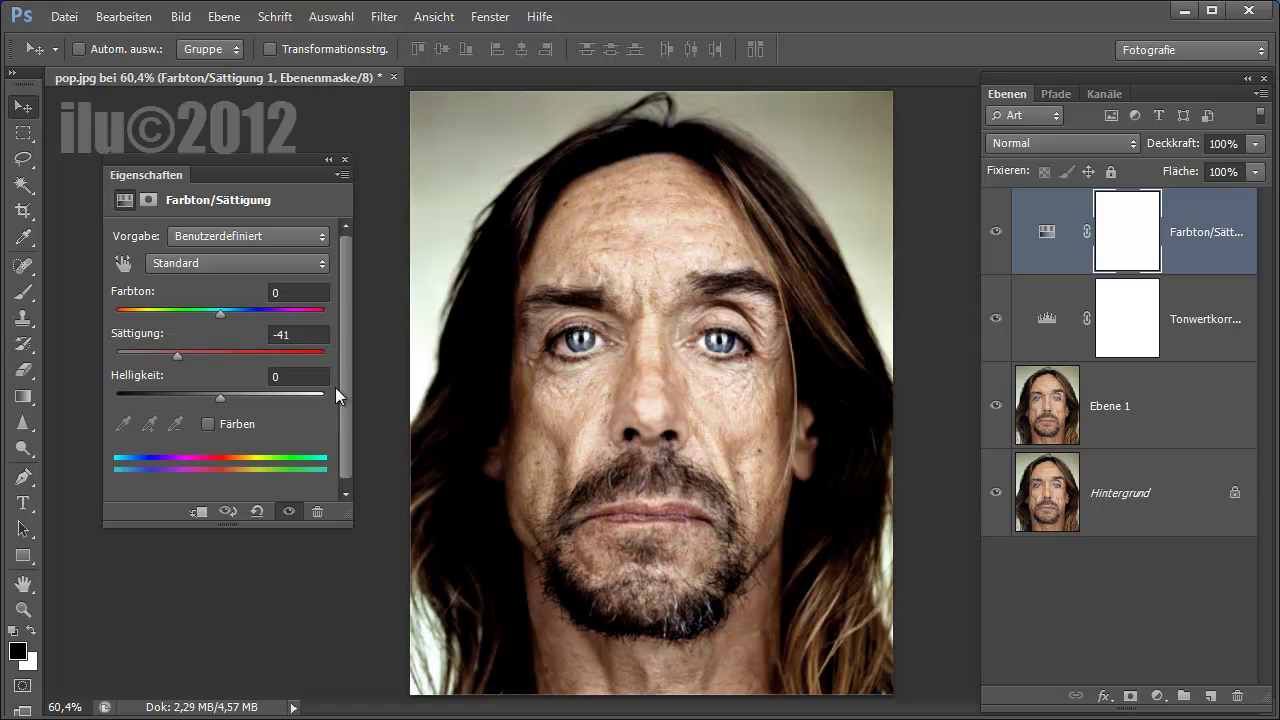
left_click(347, 160)
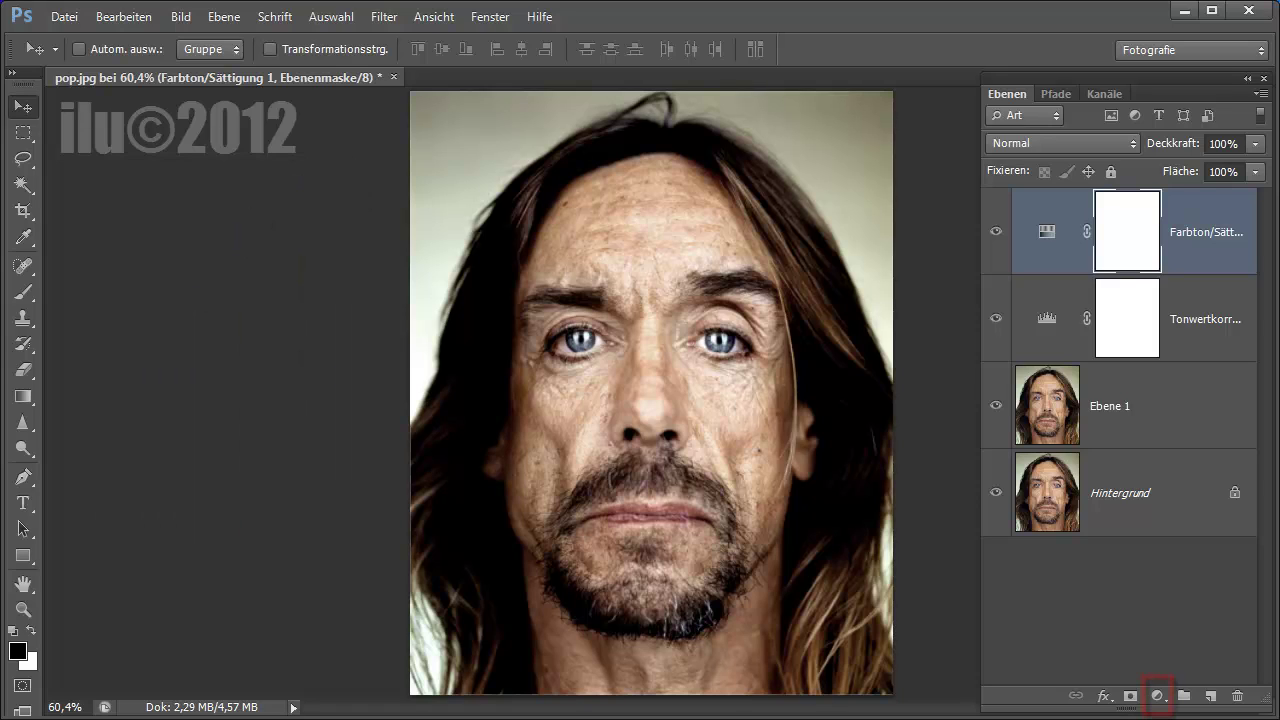
Add a Gradationskurven layer, pulling a shadow point down and a highlight point up
left_click(1158, 696)
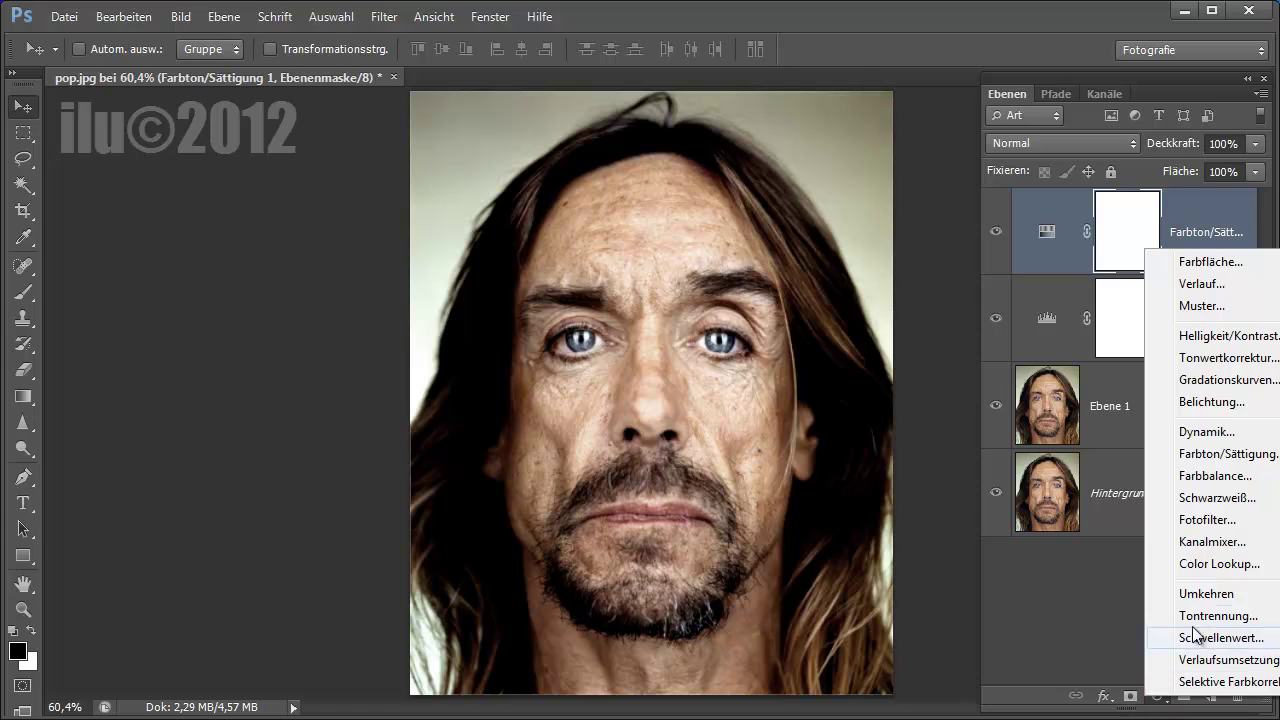
left_click(1232, 380)
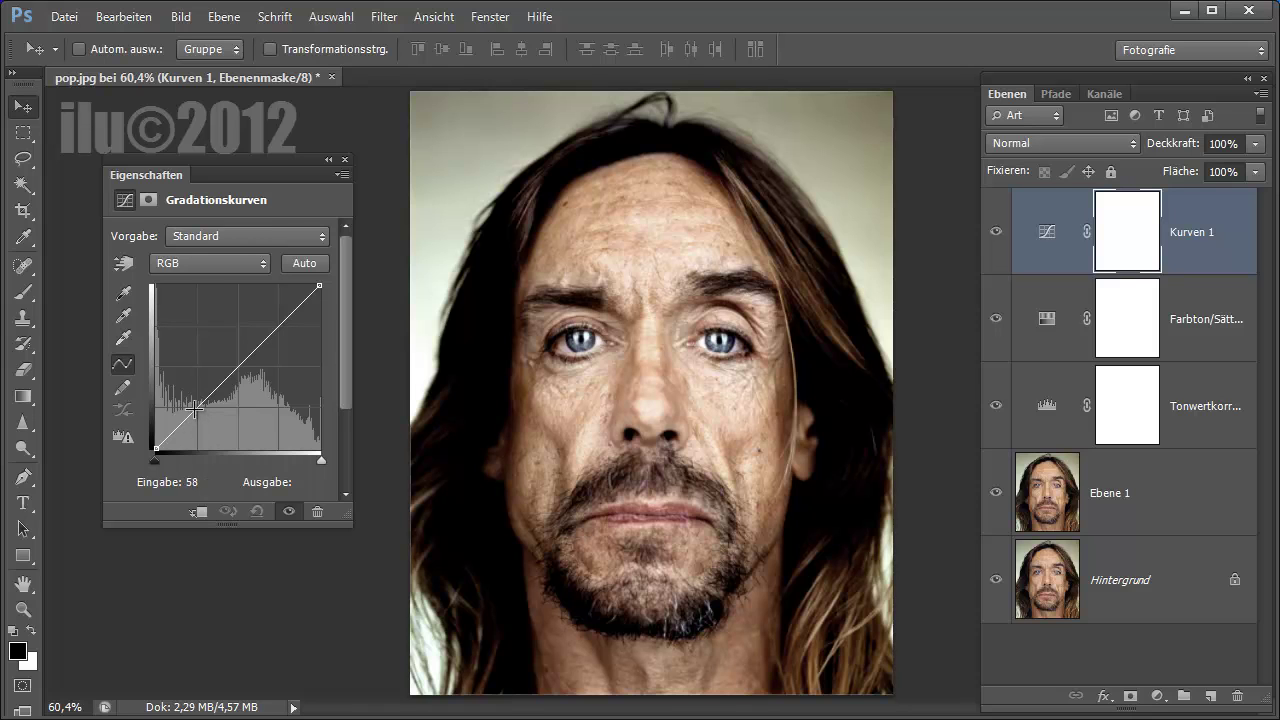
left_click_drag(195, 407, 202, 414)
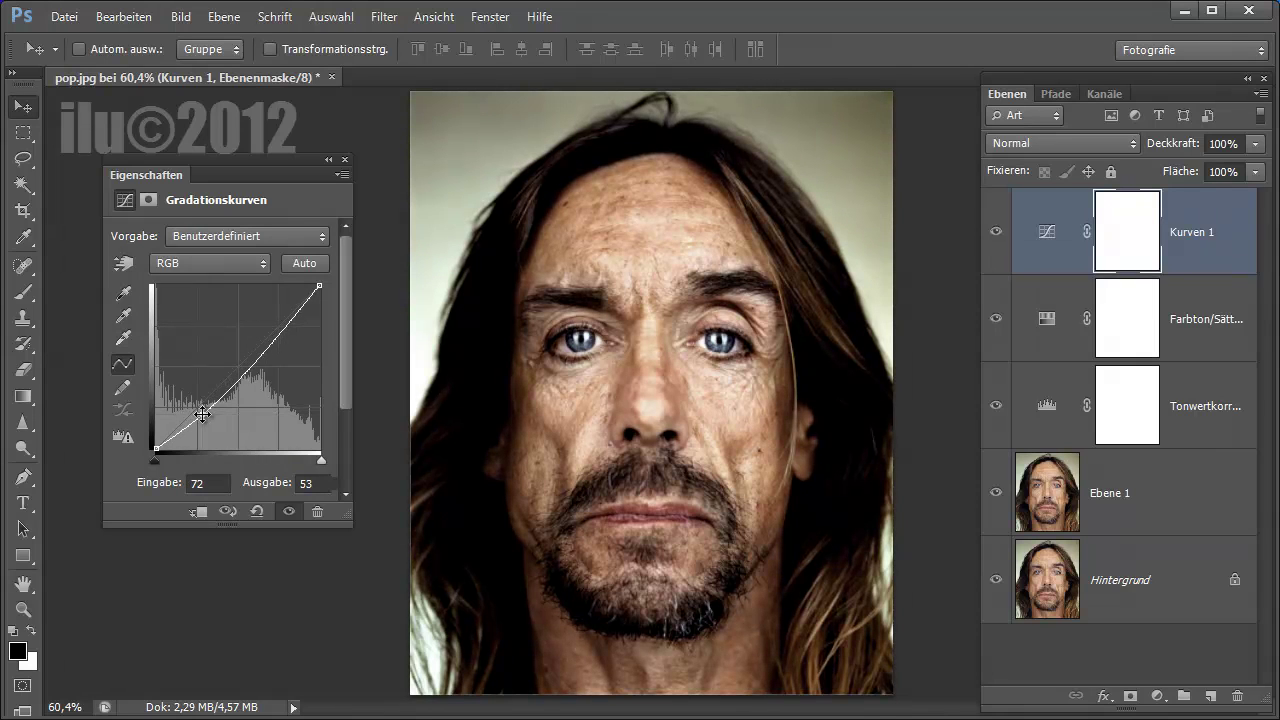
left_click_drag(280, 331, 270, 324)
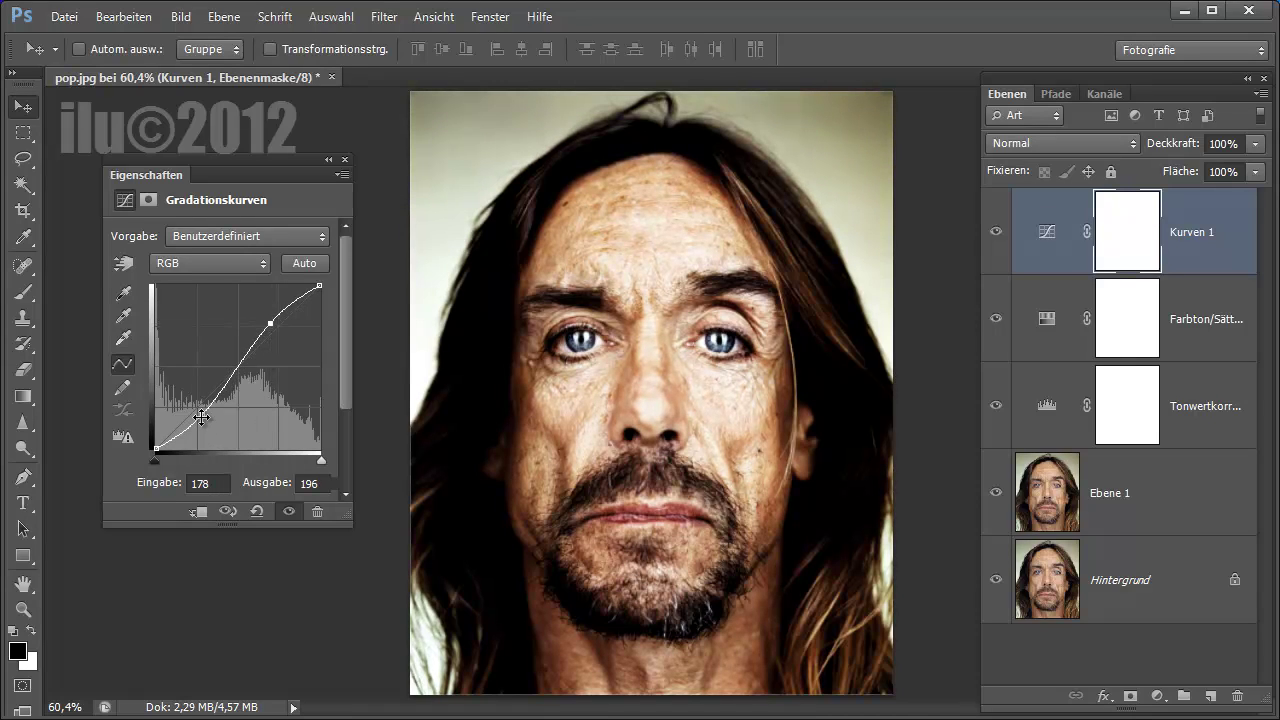
left_click_drag(203, 413, 200, 412)
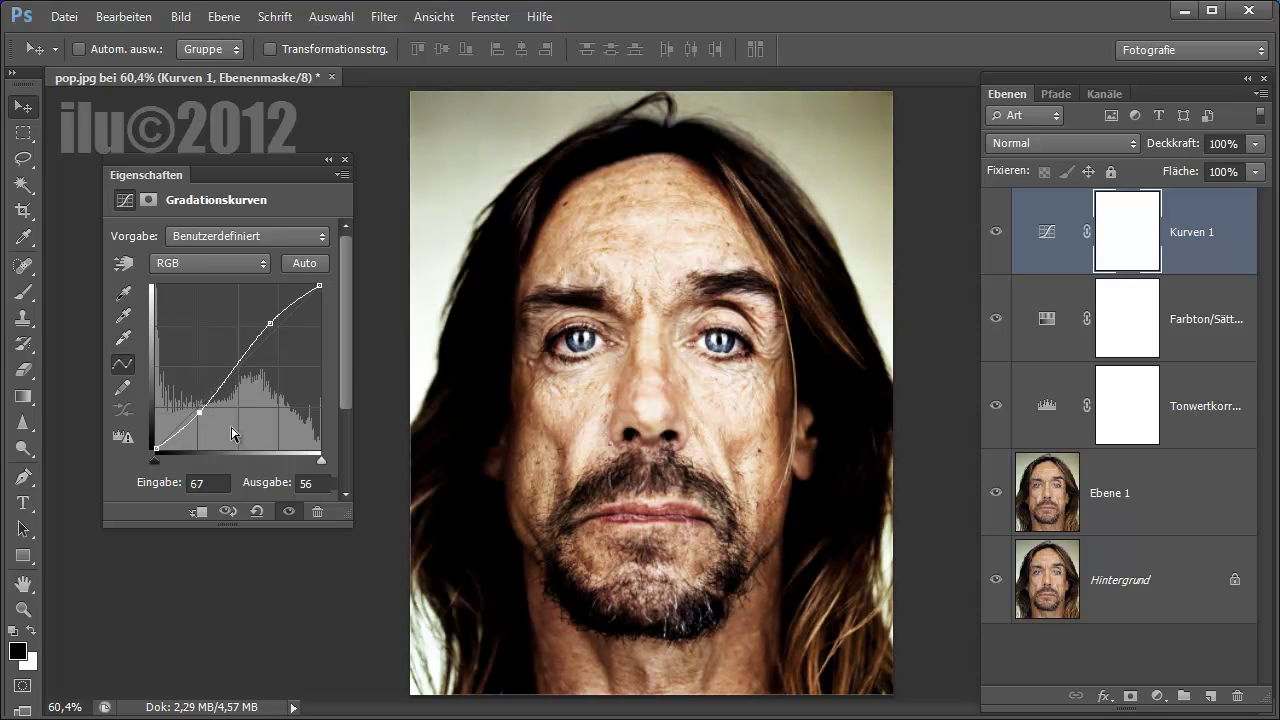
left_click_drag(201, 413, 202, 411)
left_click(345, 159)
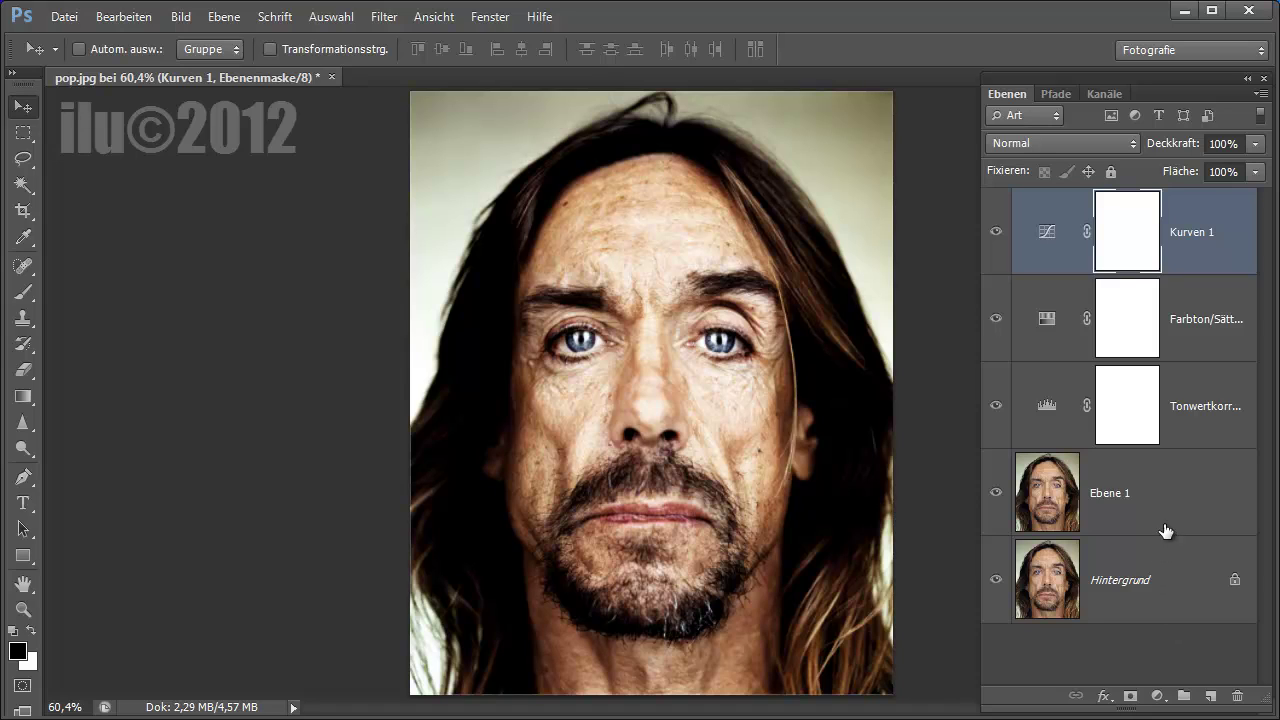
Convert Ebene 1 for smart filters, confirming the smart object conversion
left_click(1115, 502)
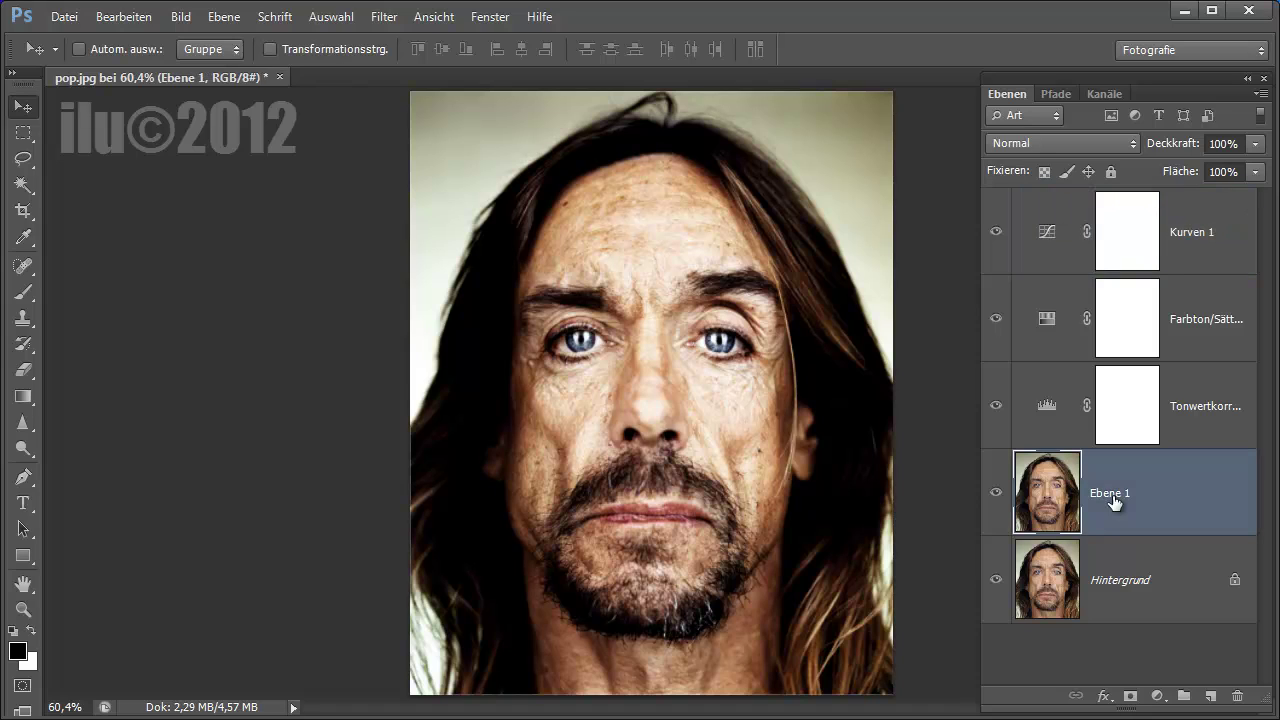
left_click(387, 24)
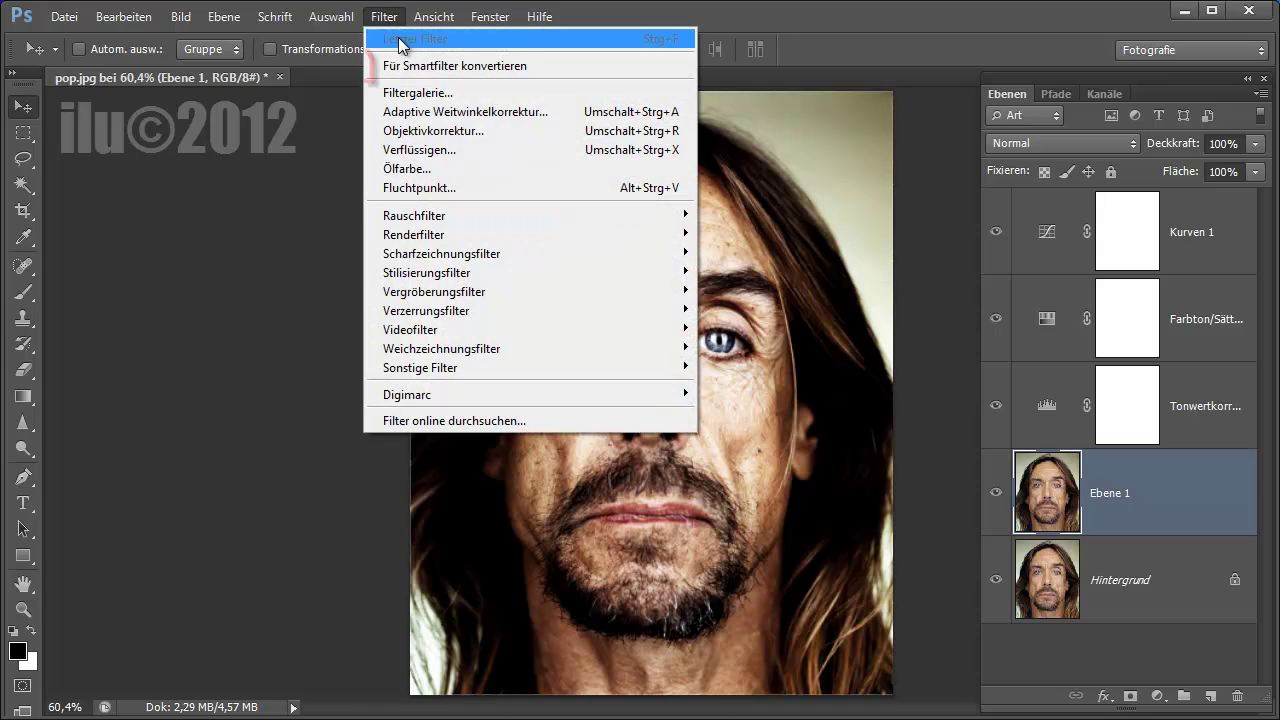
left_click(537, 71)
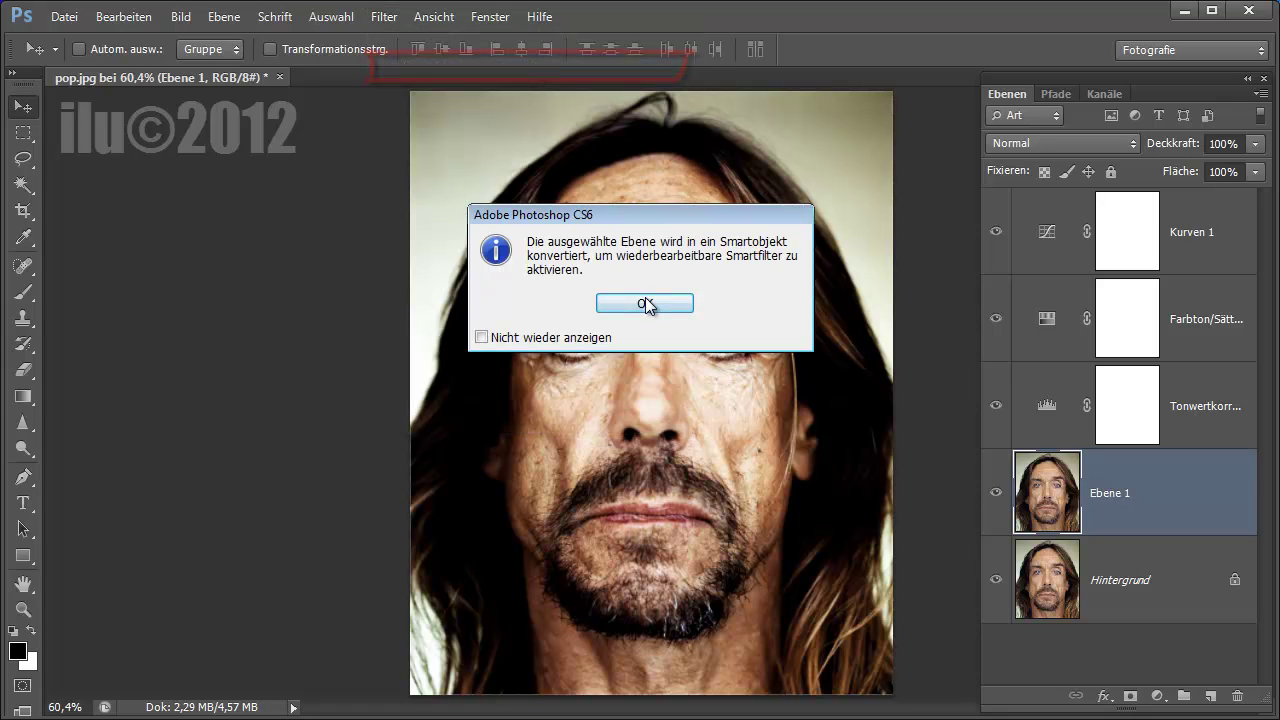
left_click(645, 305)
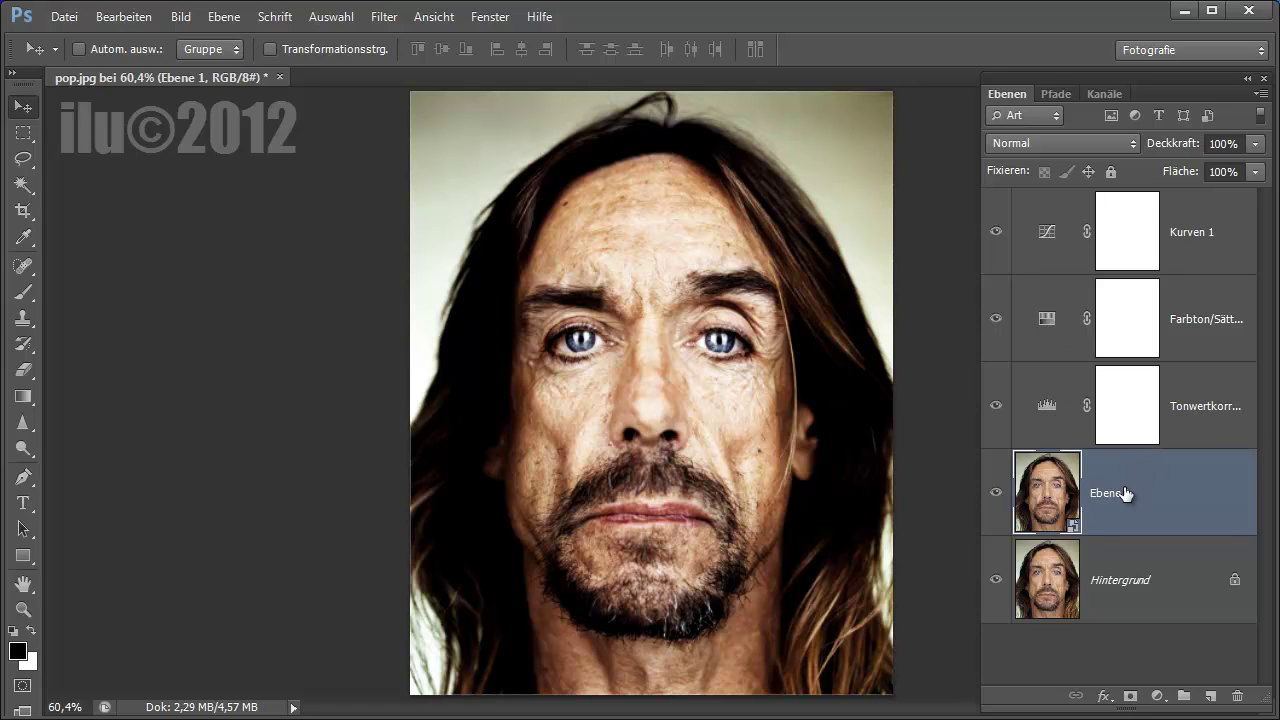
left_click(392, 20)
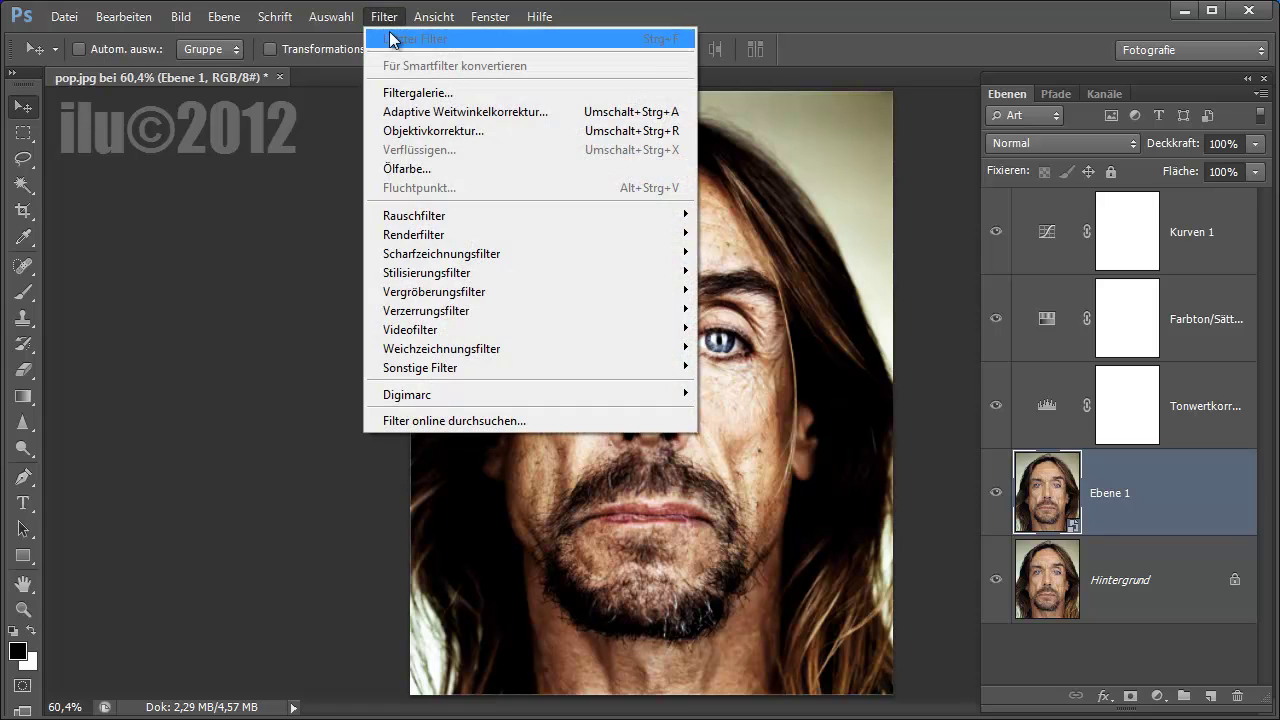
mouse_move(420, 367)
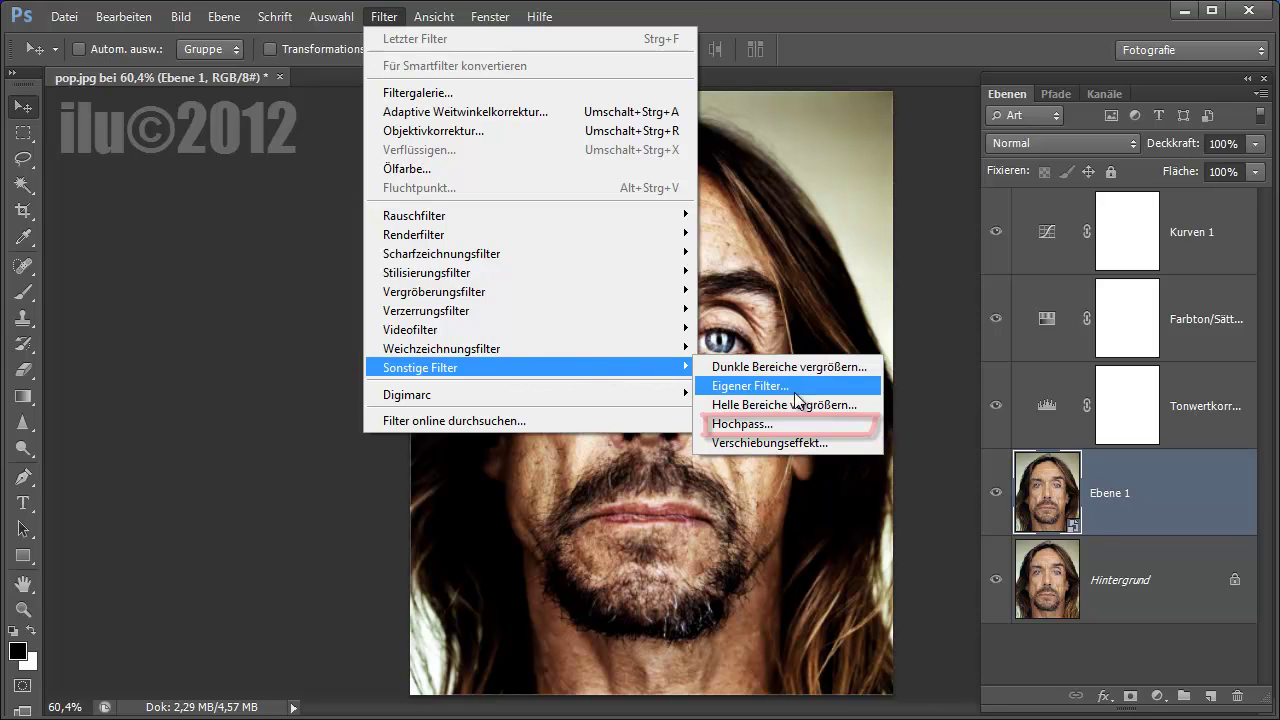
Apply Hochpass from Sonstige Filter to Ebene 1 with a 23,7-pixel radius
left_click(770, 430)
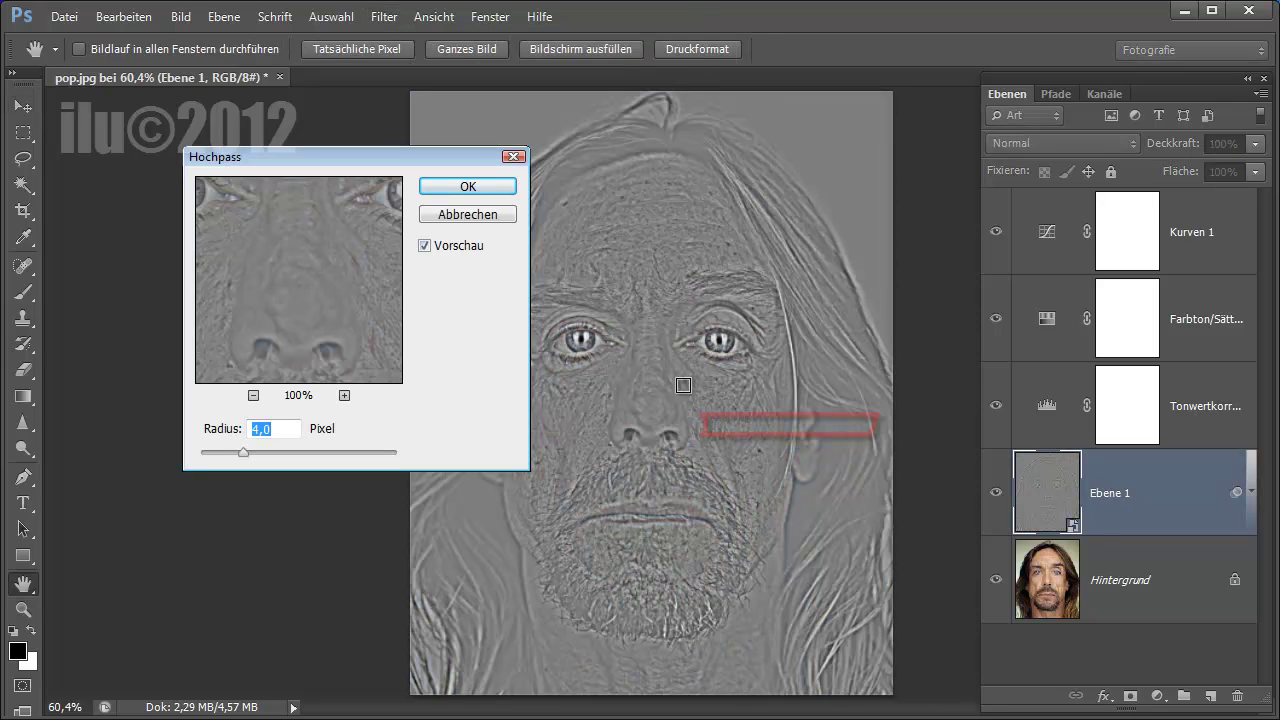
mouse_move(355, 153)
left_mouse_down()
mouse_move(228, 188)
mouse_move(225, 161)
left_mouse_up()
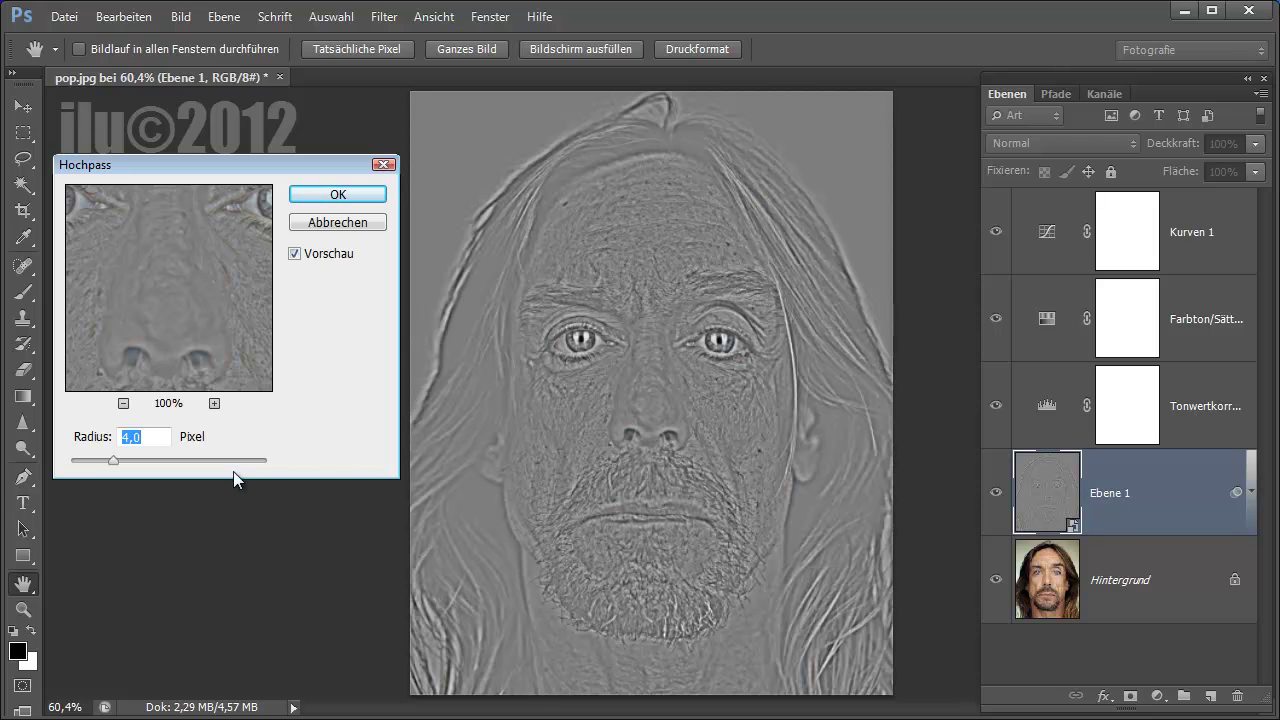
mouse_move(110, 461)
left_mouse_down()
mouse_move(155, 469)
mouse_move(97, 462)
mouse_move(113, 464)
left_mouse_up()
left_click(349, 205)
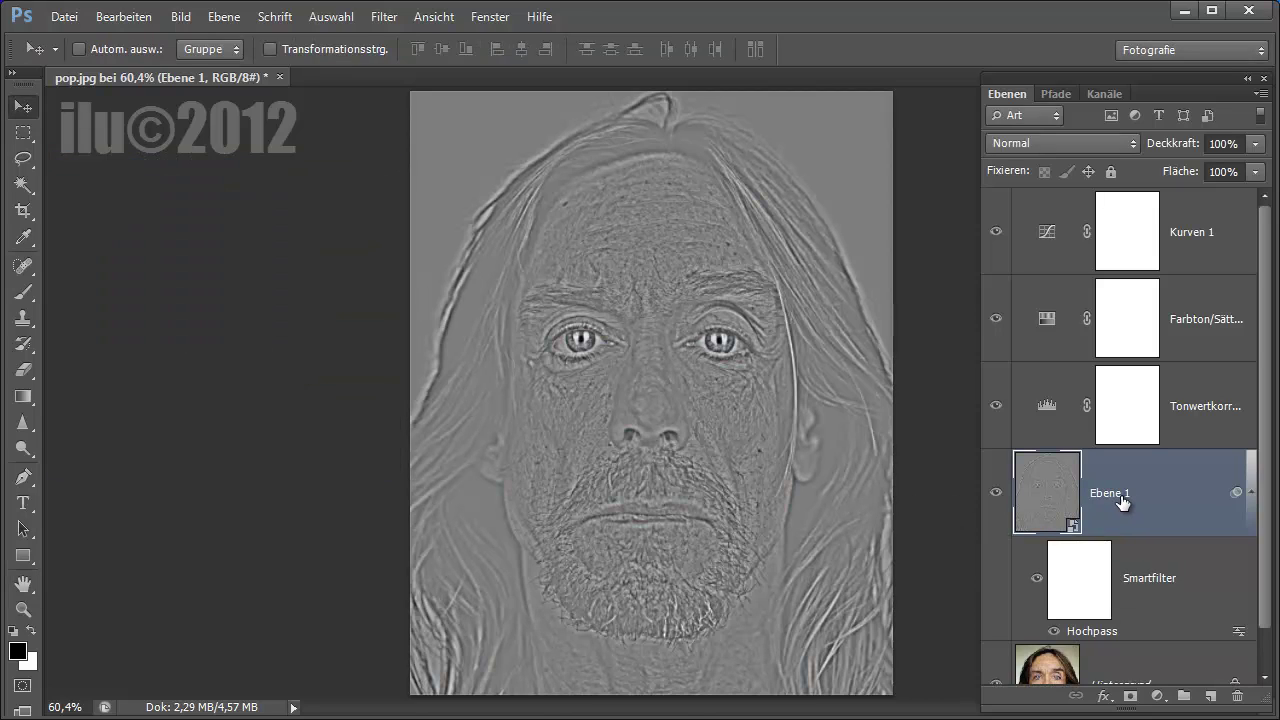
Set Ebene 1's blend mode to Ineinanderkopieren
left_click(1134, 145)
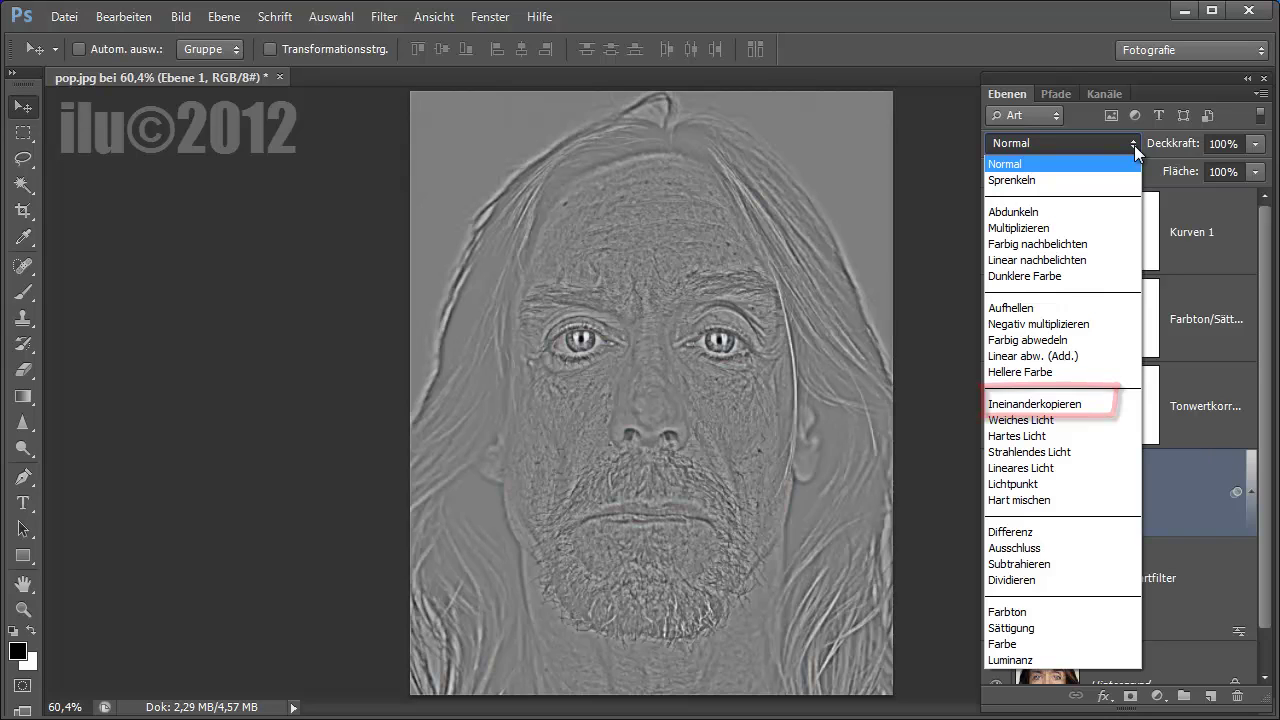
left_click(1049, 406)
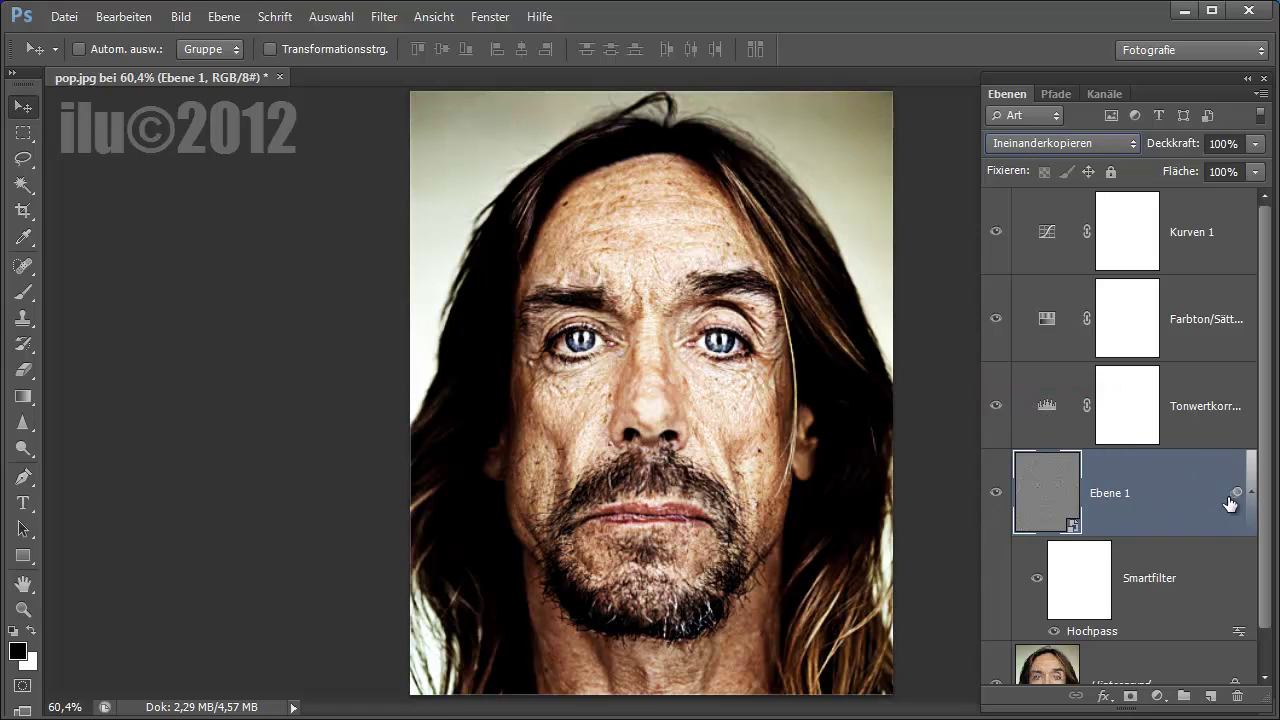
scroll(1264, 530, "down", 2)
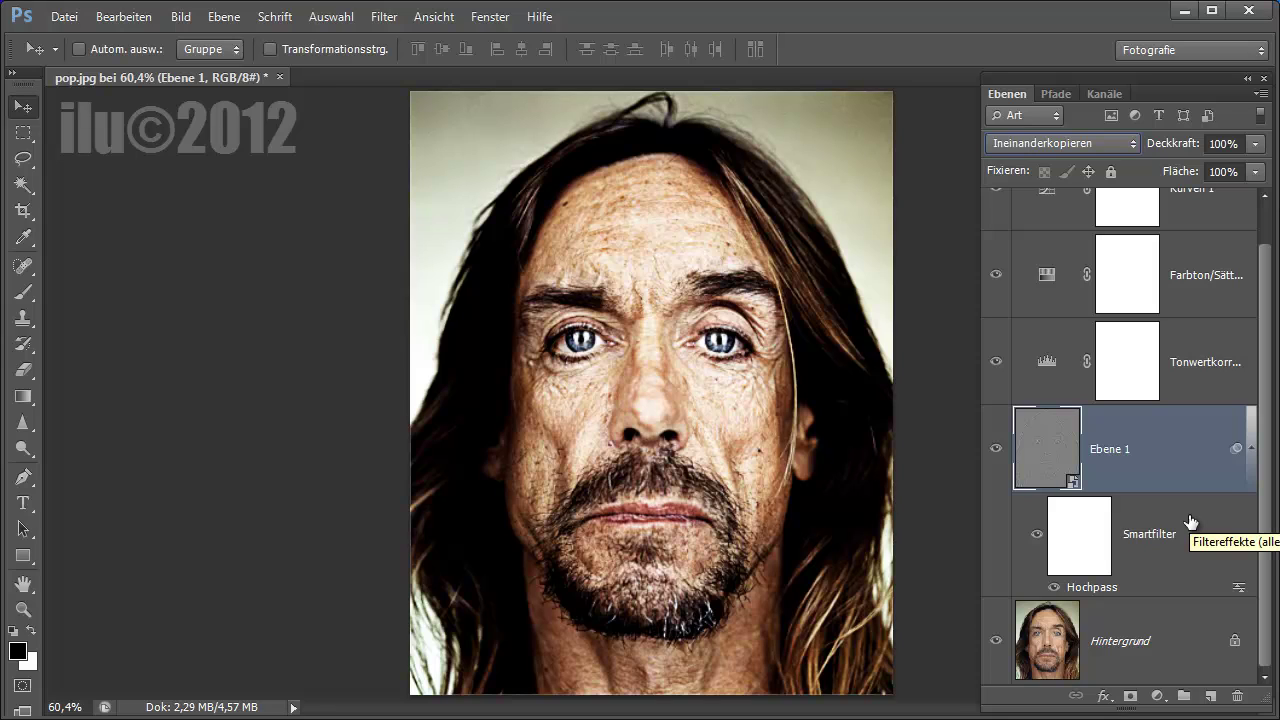
Hide Hue/Saturation, Levels and Ebene 1, then show them again to compare
left_click(995, 278)
left_click(996, 362)
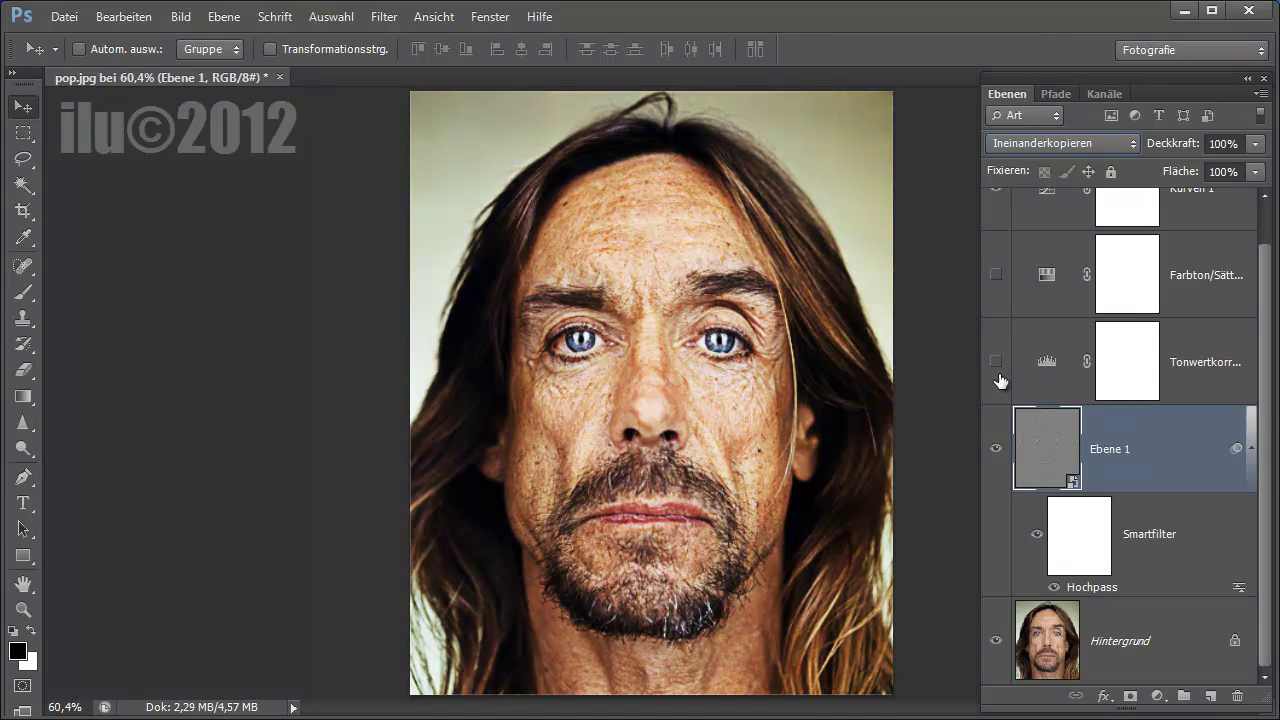
left_click(996, 450)
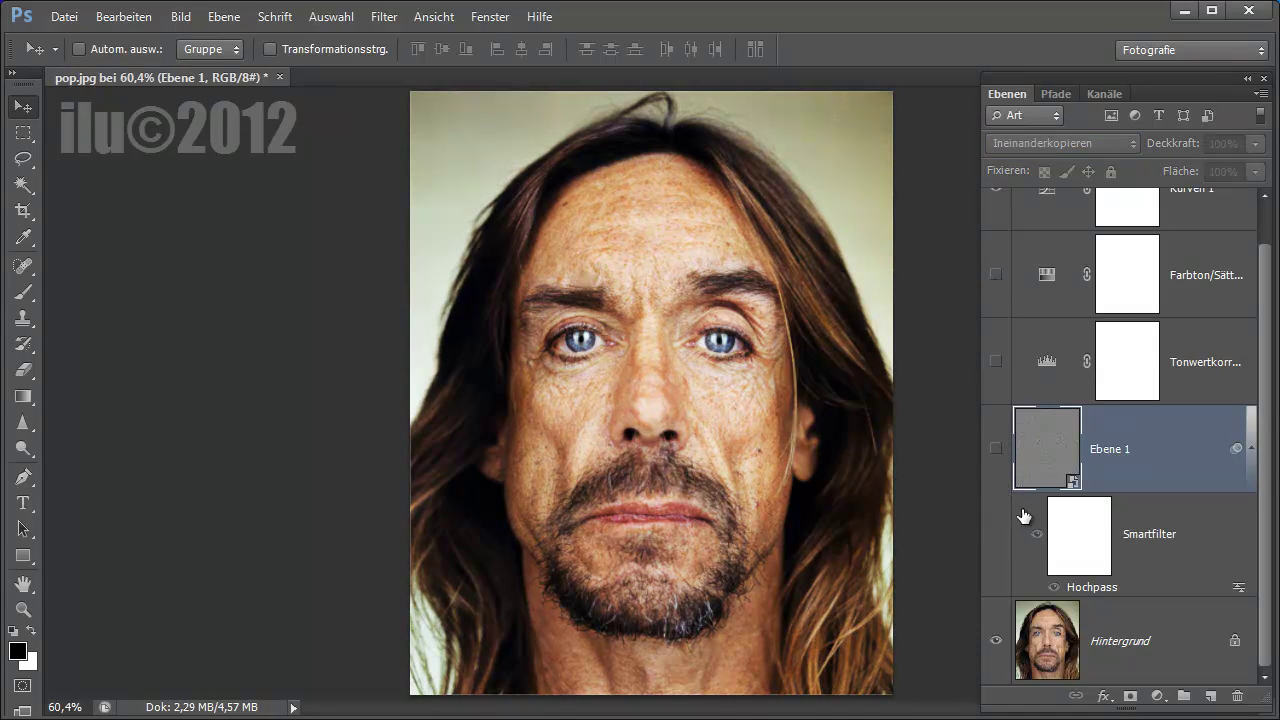
left_click(996, 450)
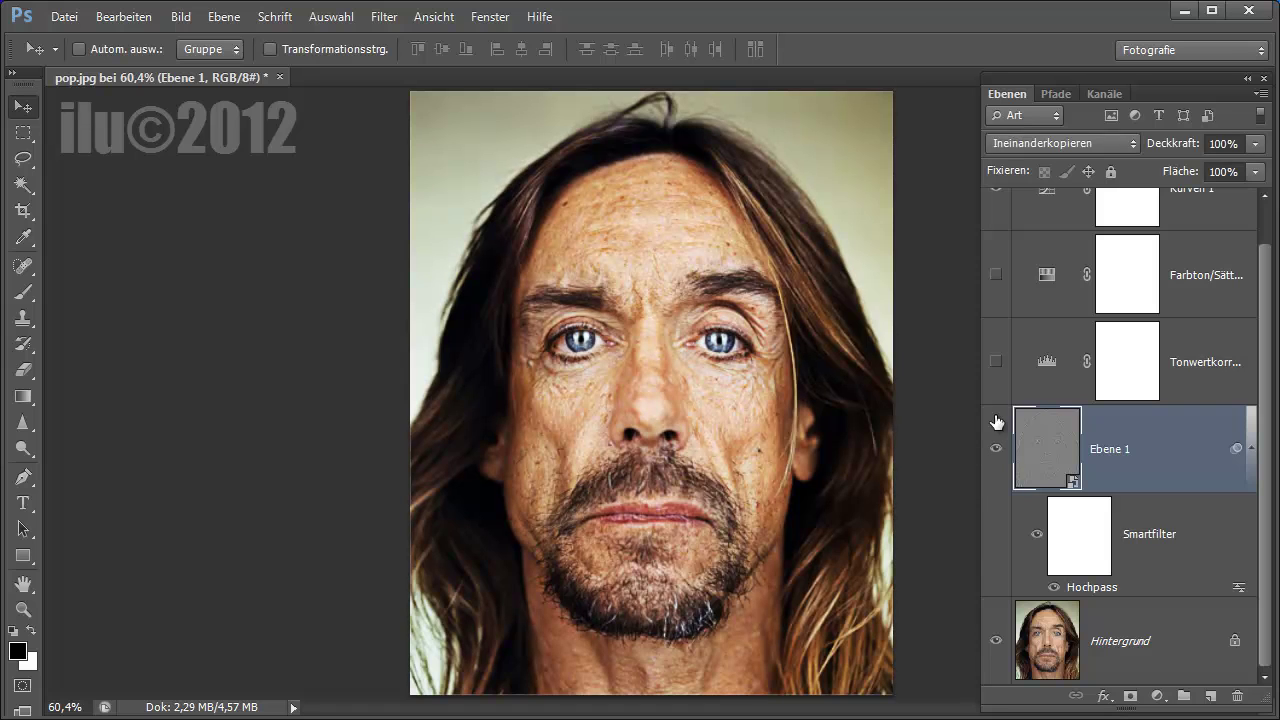
left_click(995, 361)
left_click(995, 274)
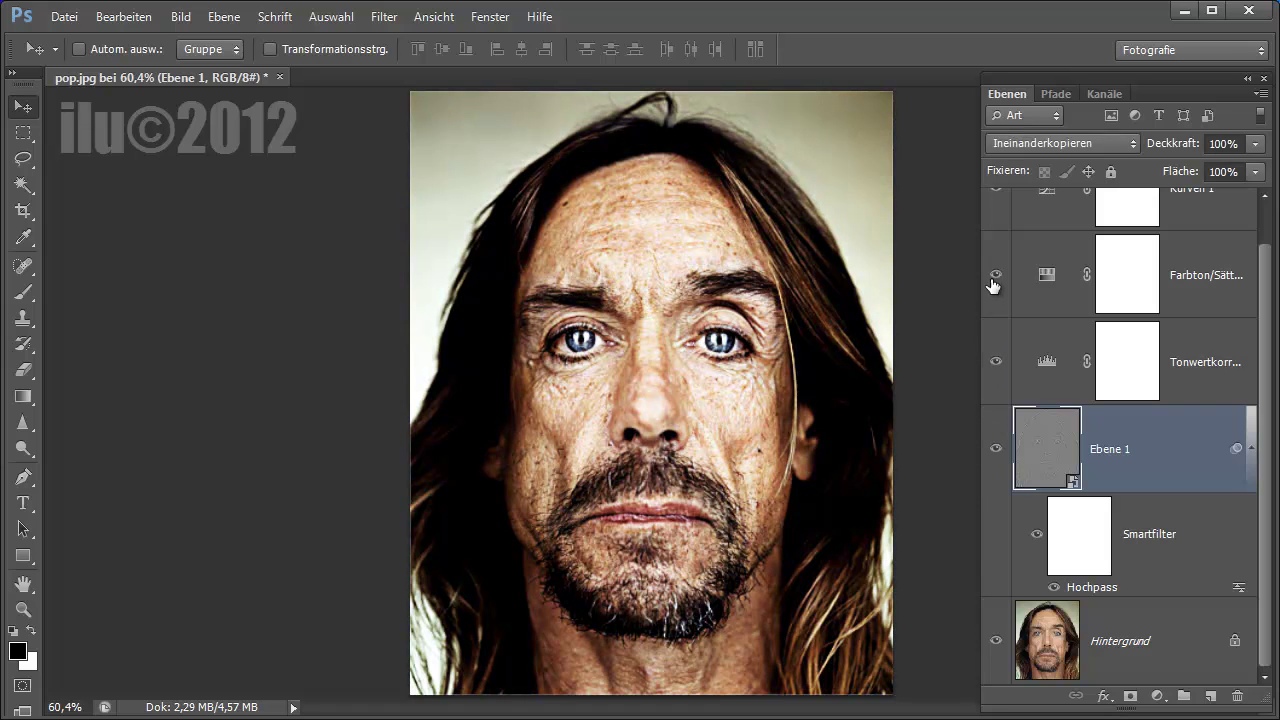
scroll(996, 261, "up", 1)
scroll(997, 261, "down", 1)
Select Hintergrund, try the Burn tool on the forehead, then undo the strokes
left_click(1121, 645)
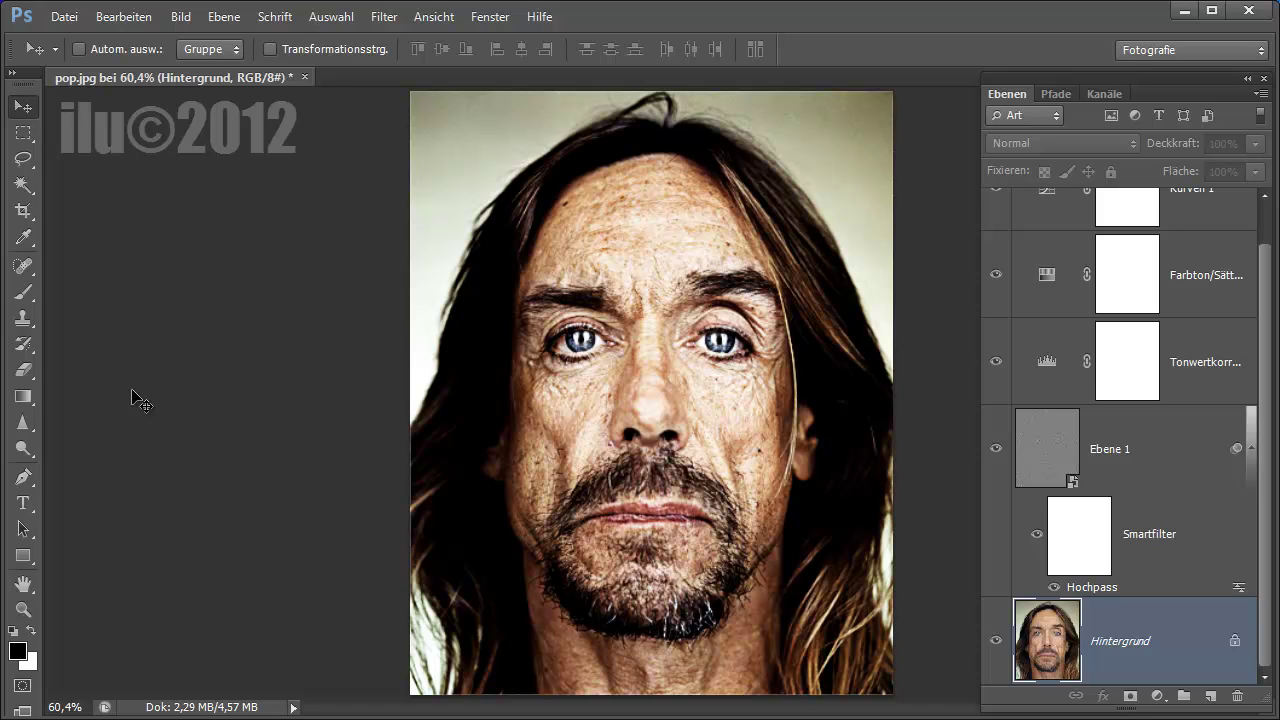
left_click(33, 452)
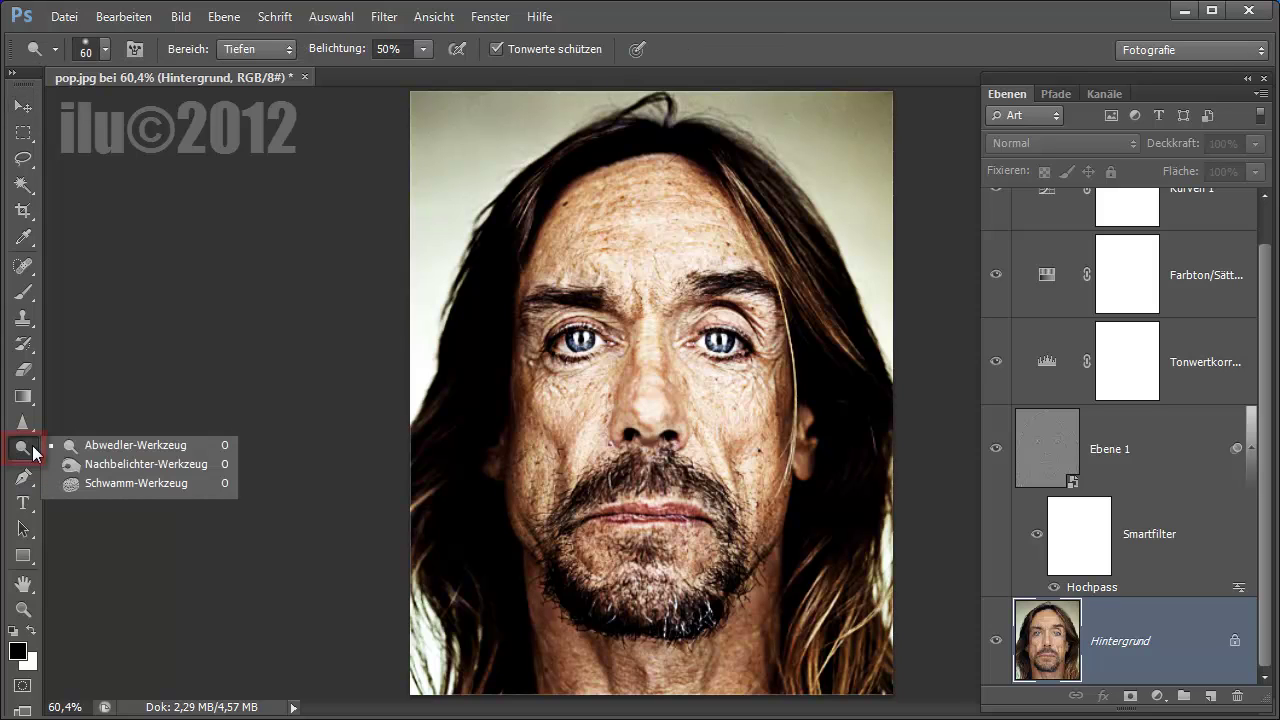
left_click(109, 464)
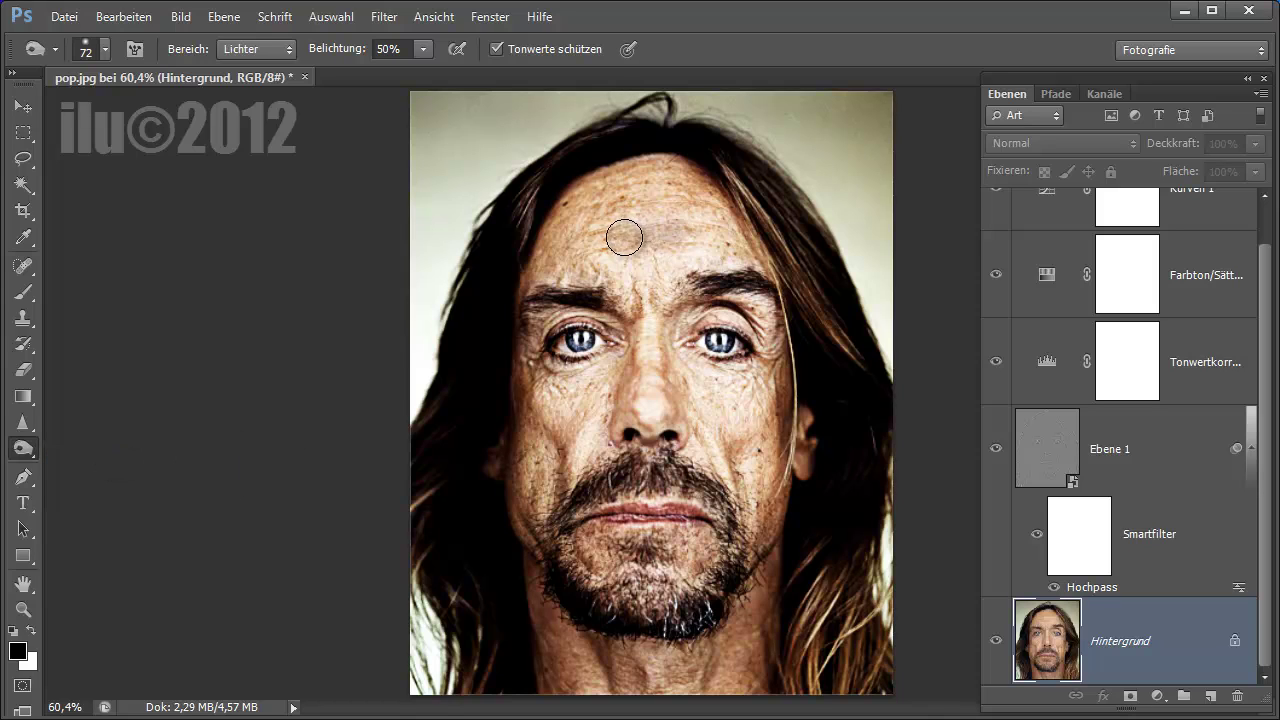
mouse_move(624, 237)
left_mouse_down()
mouse_move(676, 213)
mouse_move(549, 258)
mouse_move(605, 261)
left_mouse_up()
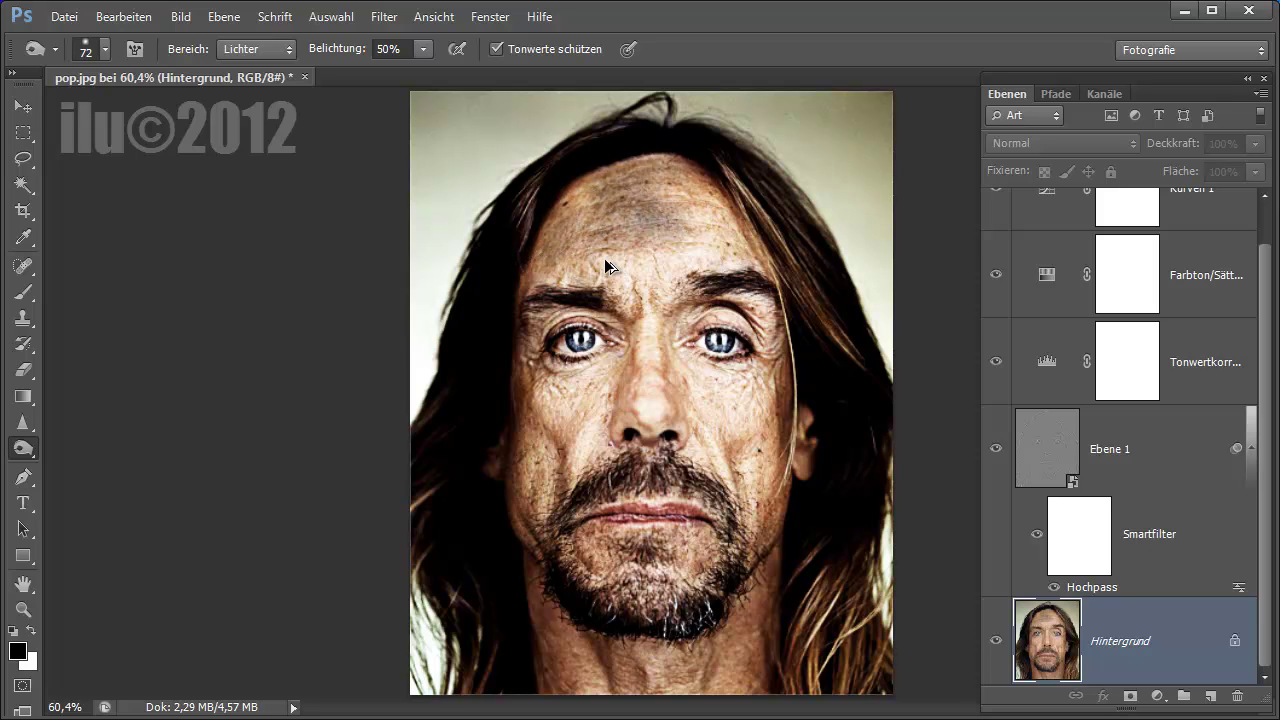
key("ctrl+alt+z")
key("ctrl+alt+z")
key("ctrl+alt+z")
key("ctrl+alt+z")
key("ctrl+alt+z")
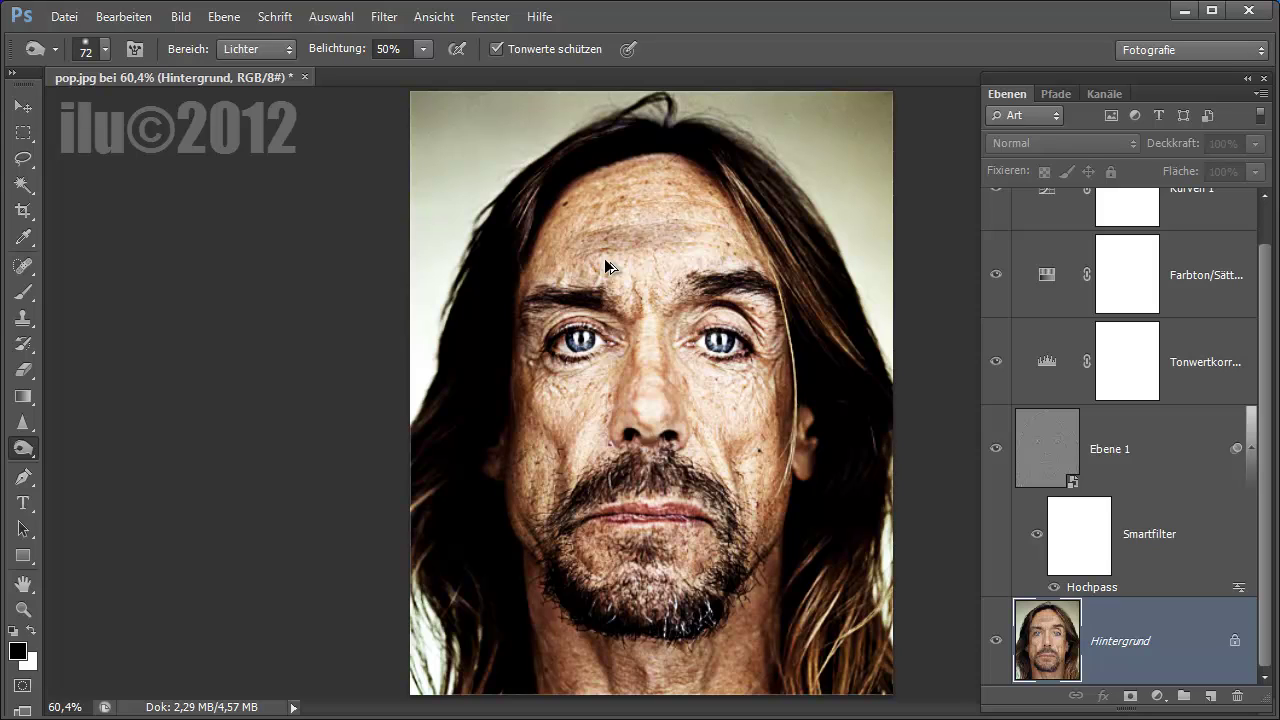
Set the brush to 154 px, rasterize Ebene 1, and reselect Hintergrund
left_click(604, 258, "ctrl")
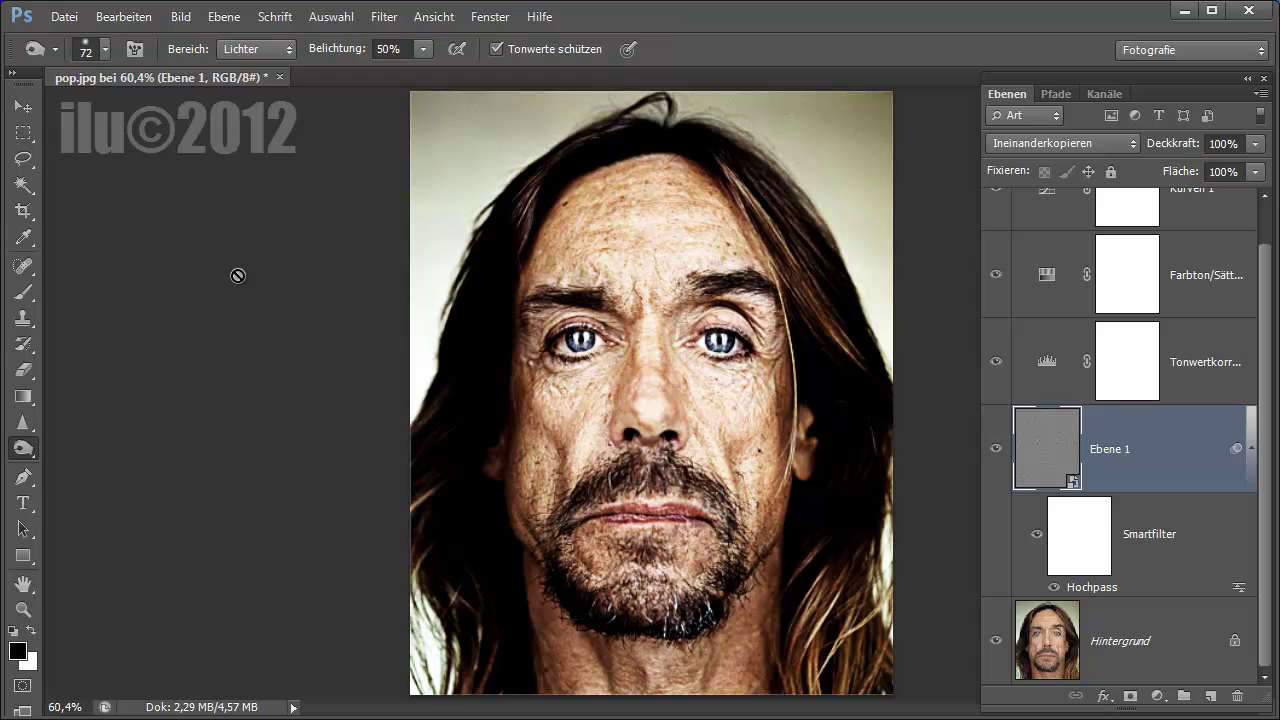
right_click(522, 278)
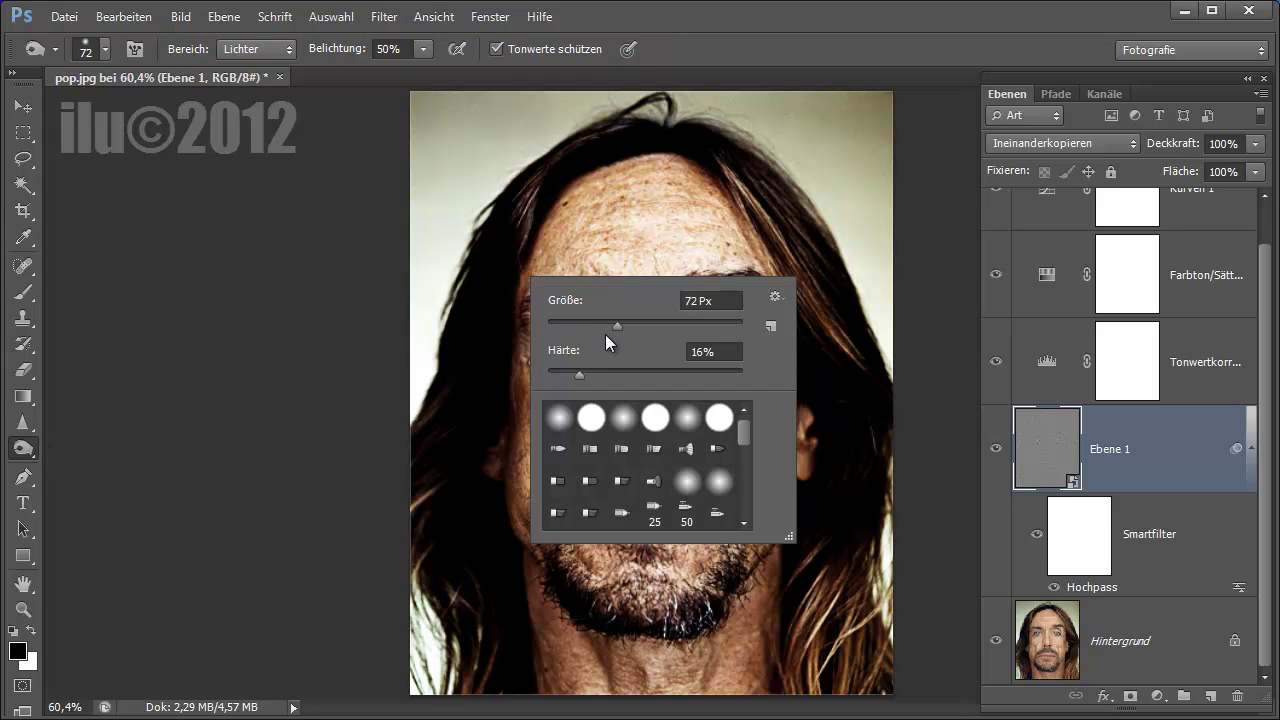
left_click_drag(619, 322, 671, 324)
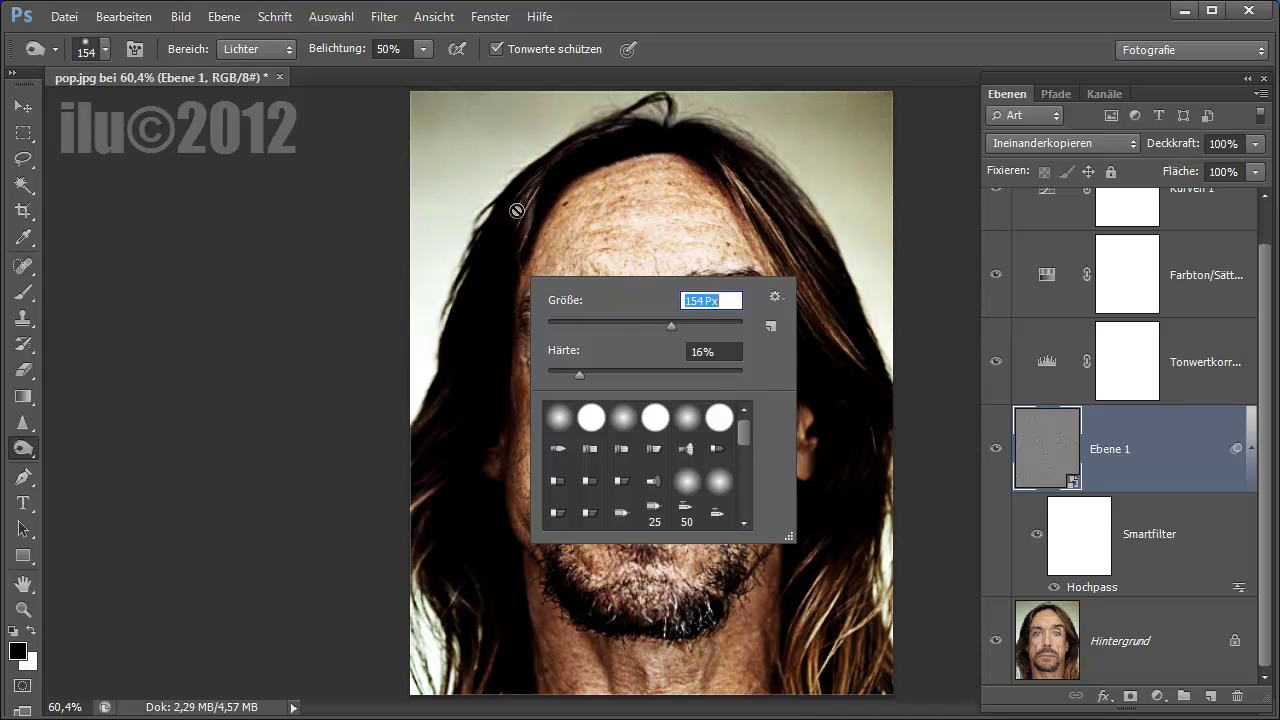
left_click(515, 209)
left_click(652, 322)
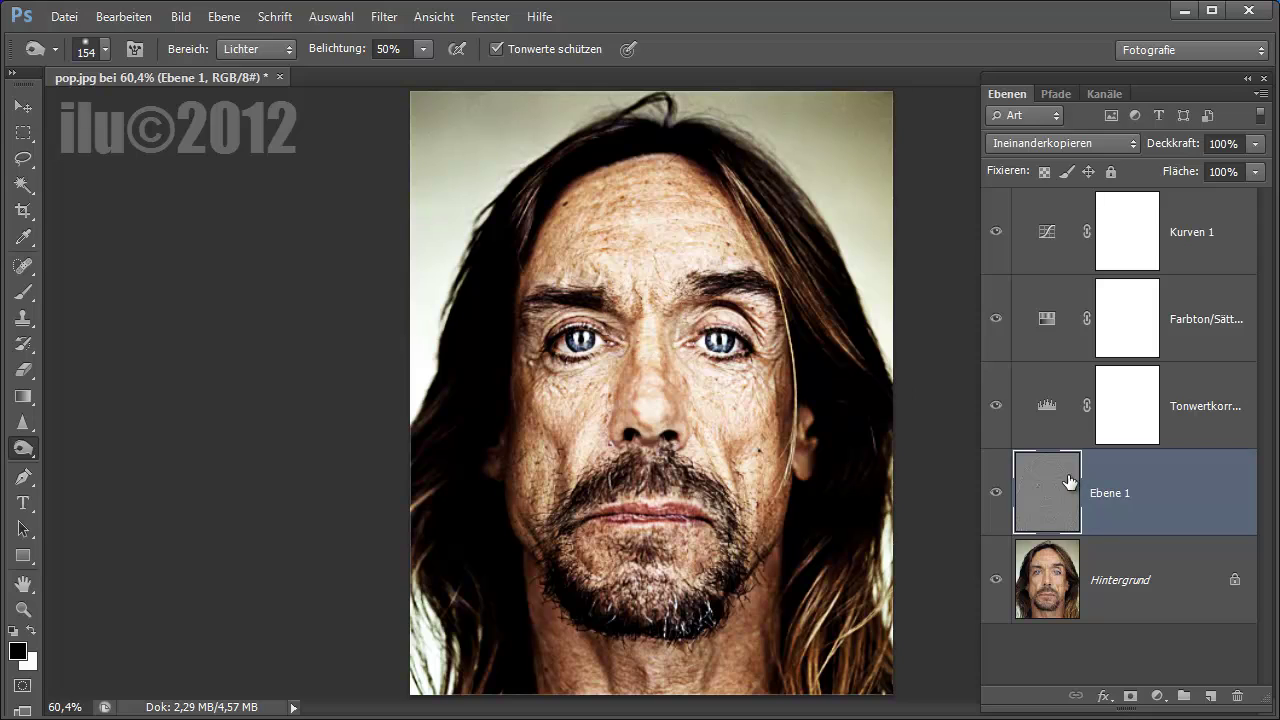
left_click(1122, 590)
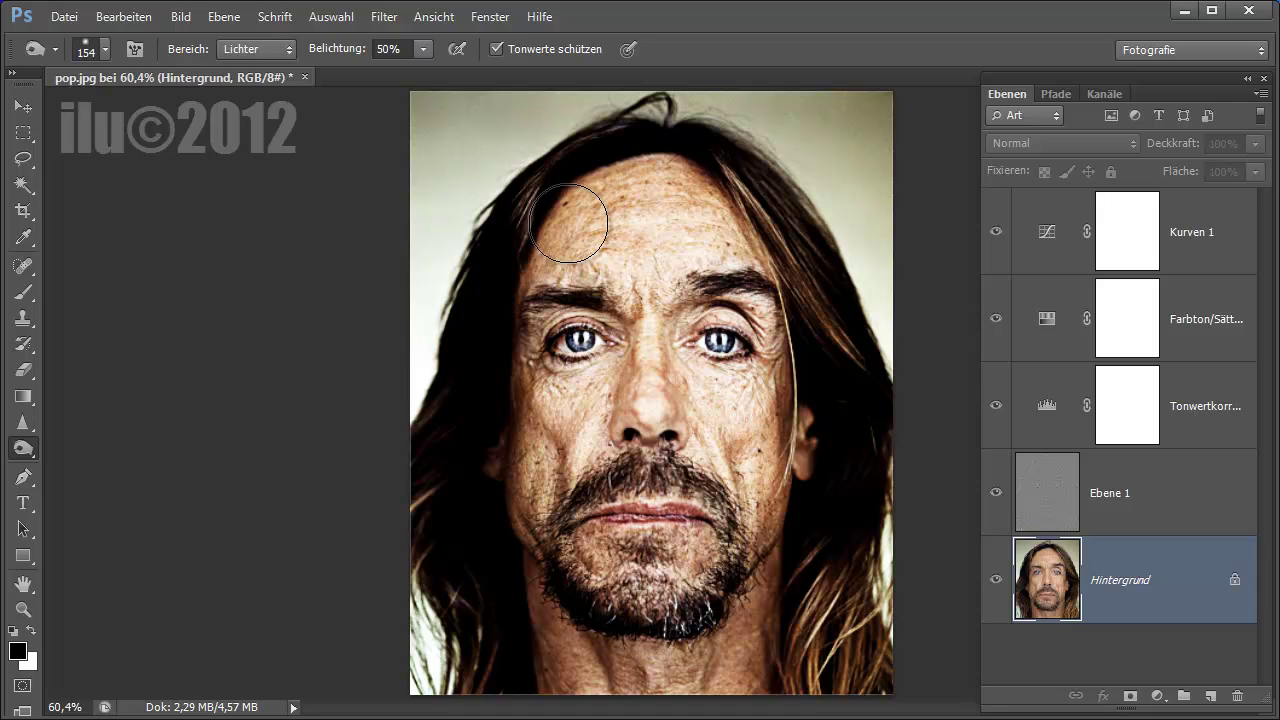
Enlarge the toning brush to 300 px and show the dodge/burn/sponge tool choices
key("bracketright")
key("bracketright")
key("bracketright")
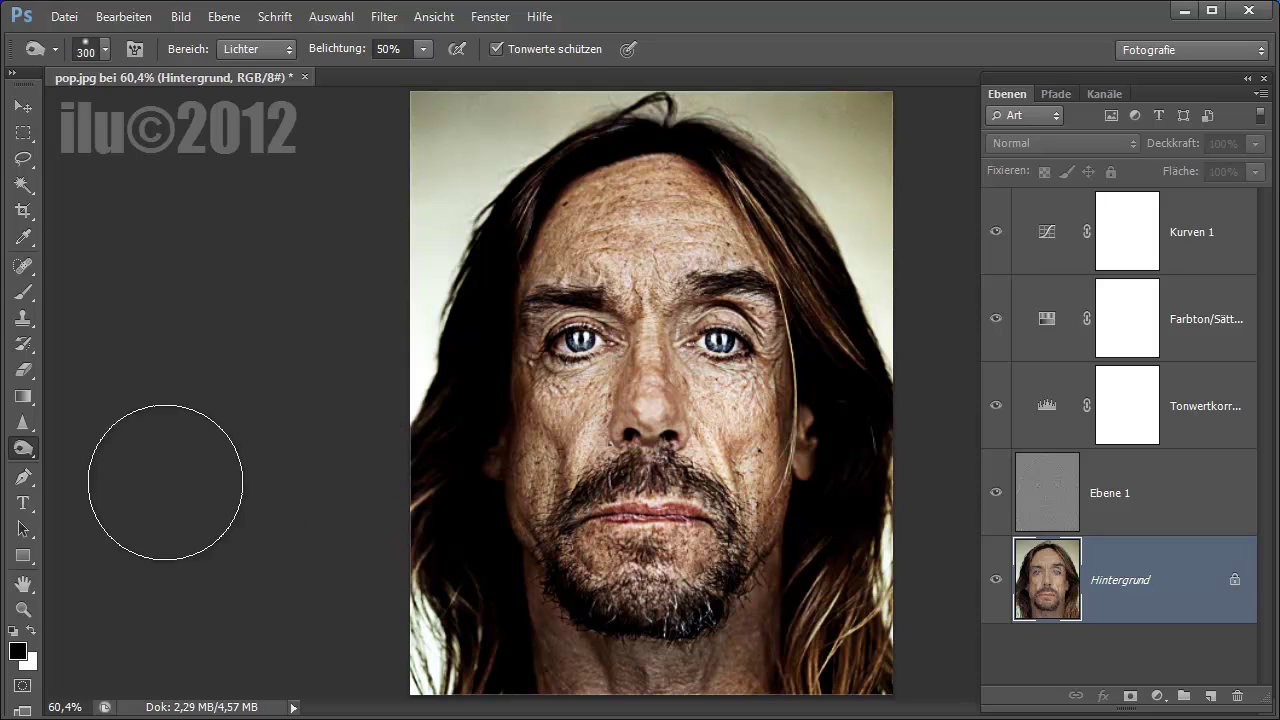
right_click(31, 448)
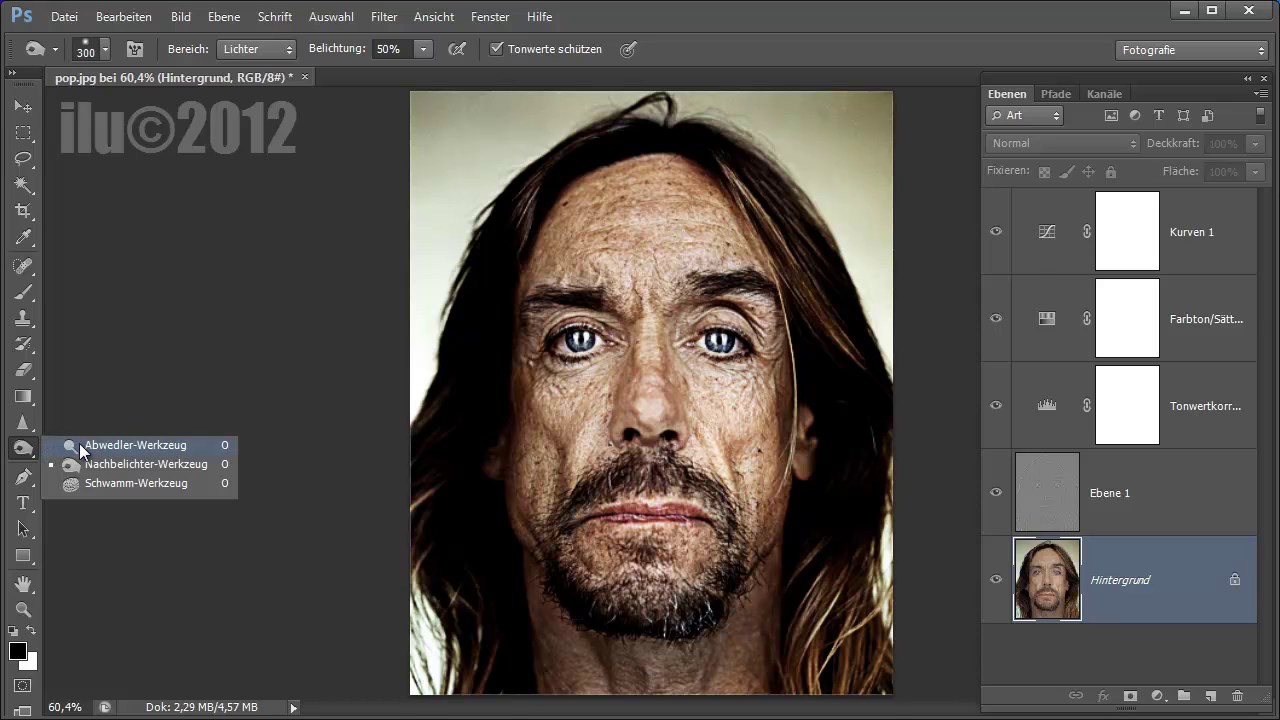
Switch to the Dodge tool and lighten both irises and the lips
left_click(80, 445)
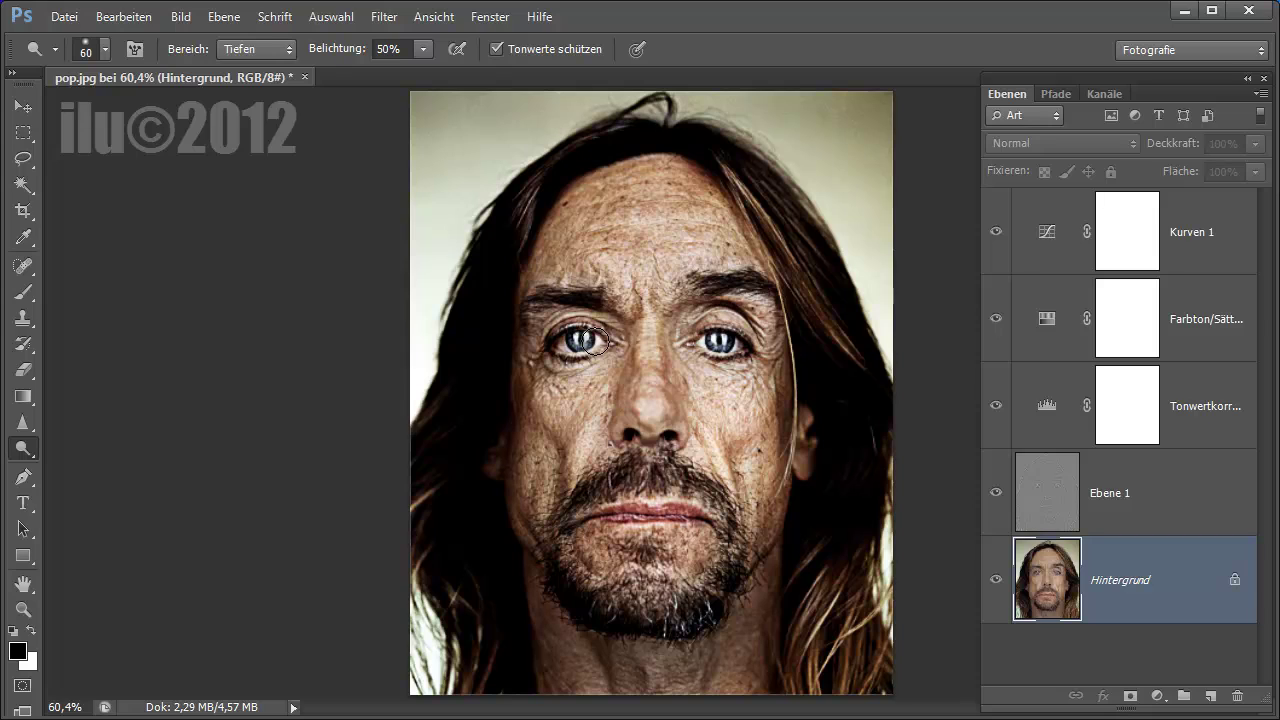
mouse_move(596, 341)
left_mouse_down()
mouse_move(569, 345)
mouse_move(597, 344)
left_mouse_up()
mouse_move(717, 336)
left_mouse_down()
mouse_move(740, 348)
mouse_move(715, 342)
left_mouse_up()
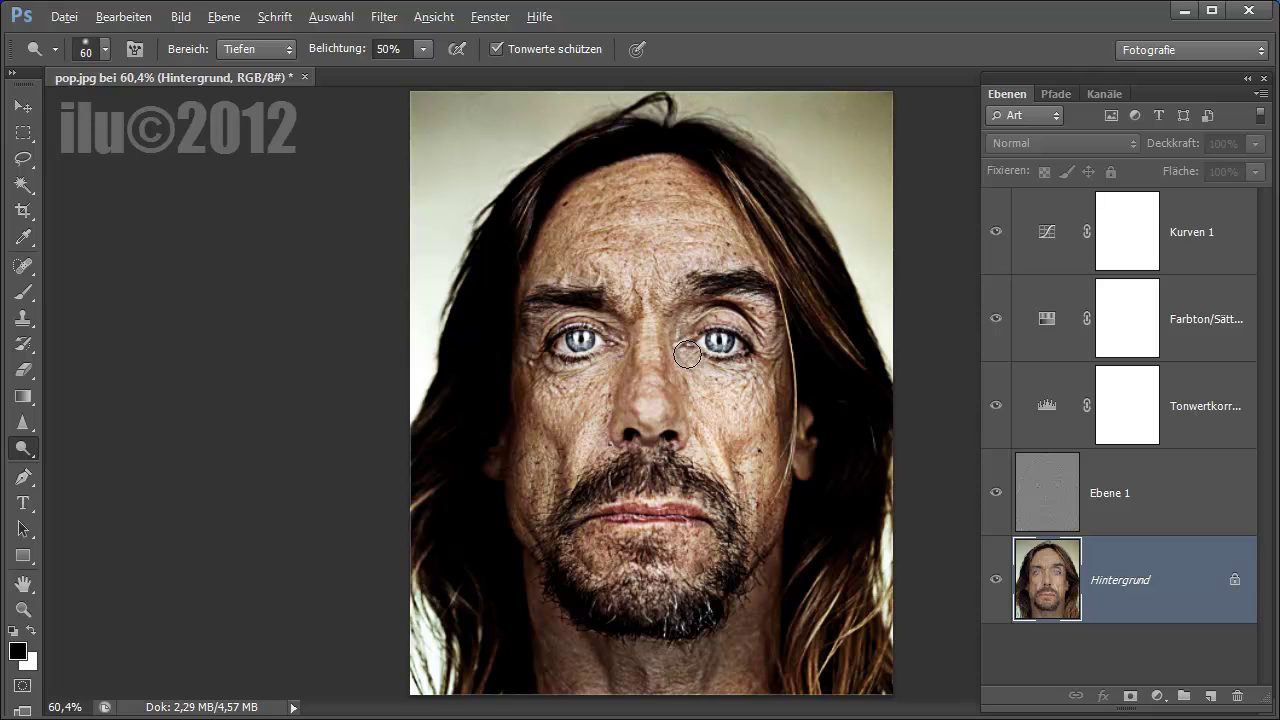
scroll(700, 348, "up", 1)
scroll(695, 352, "up", 1)
scroll(690, 355, "up", 1)
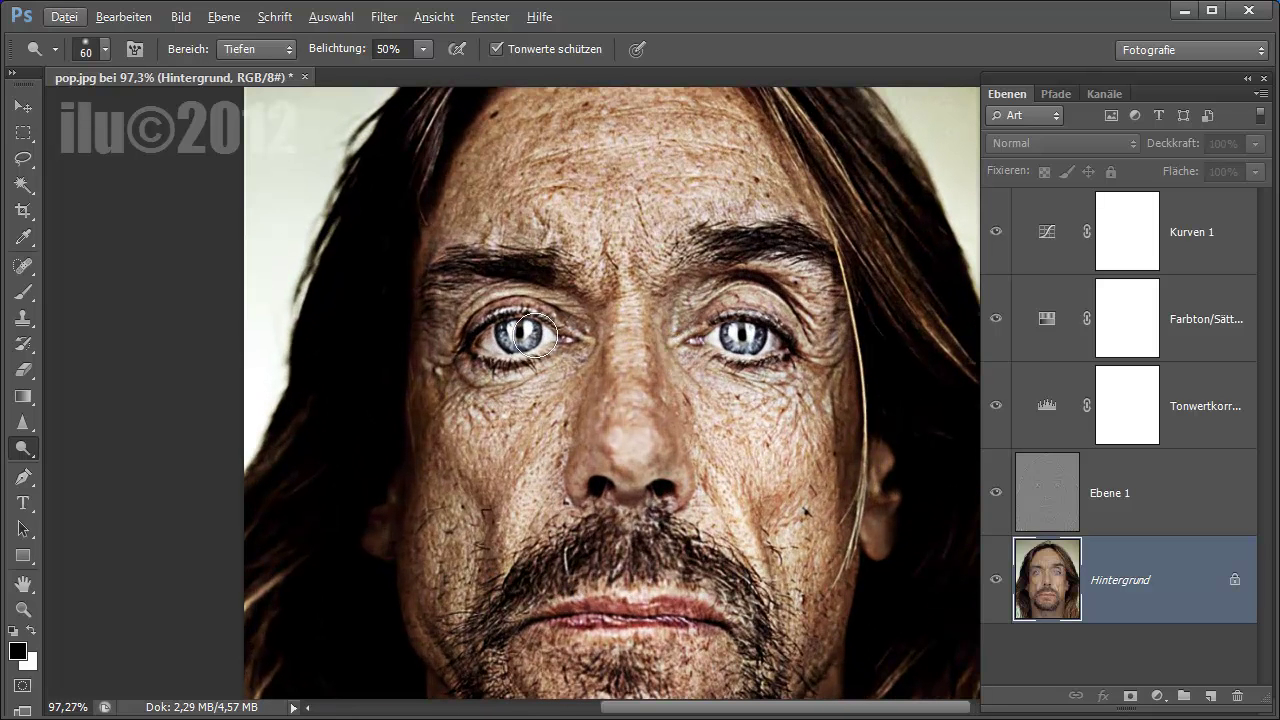
left_click_drag(742, 339, 764, 343)
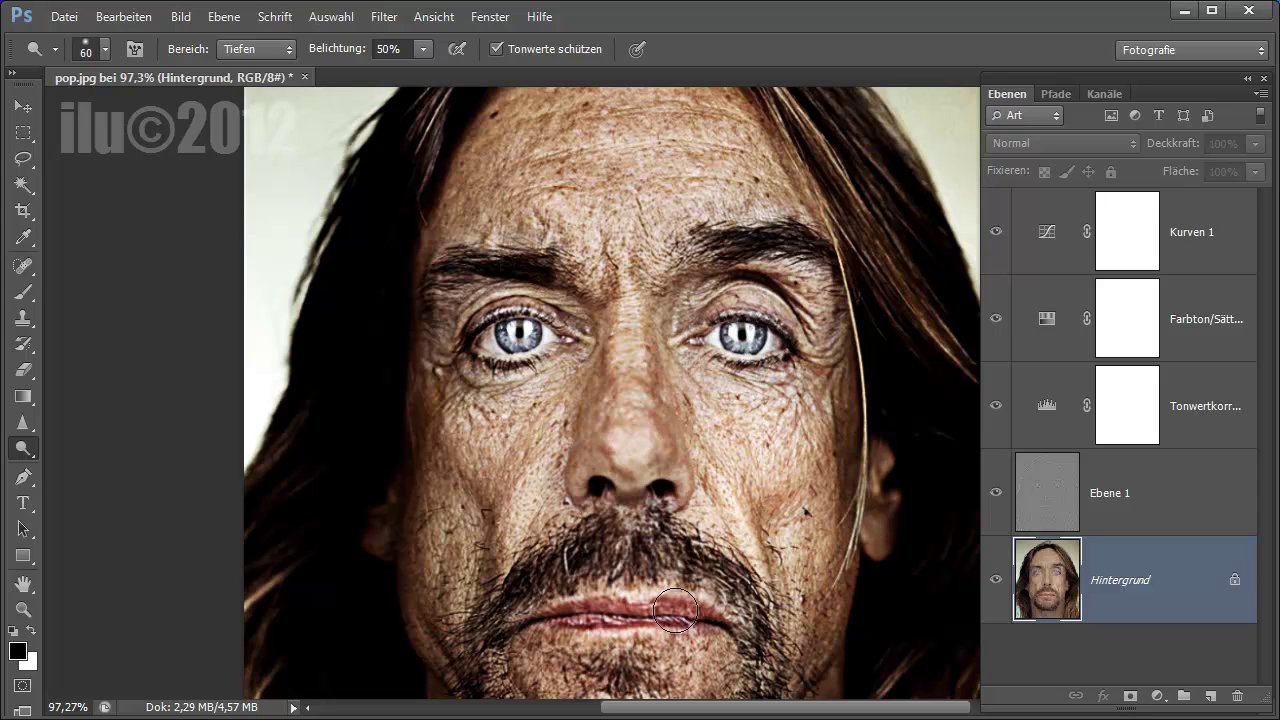
mouse_move(700, 612)
left_mouse_down()
mouse_move(540, 622)
mouse_move(634, 623)
left_mouse_up()
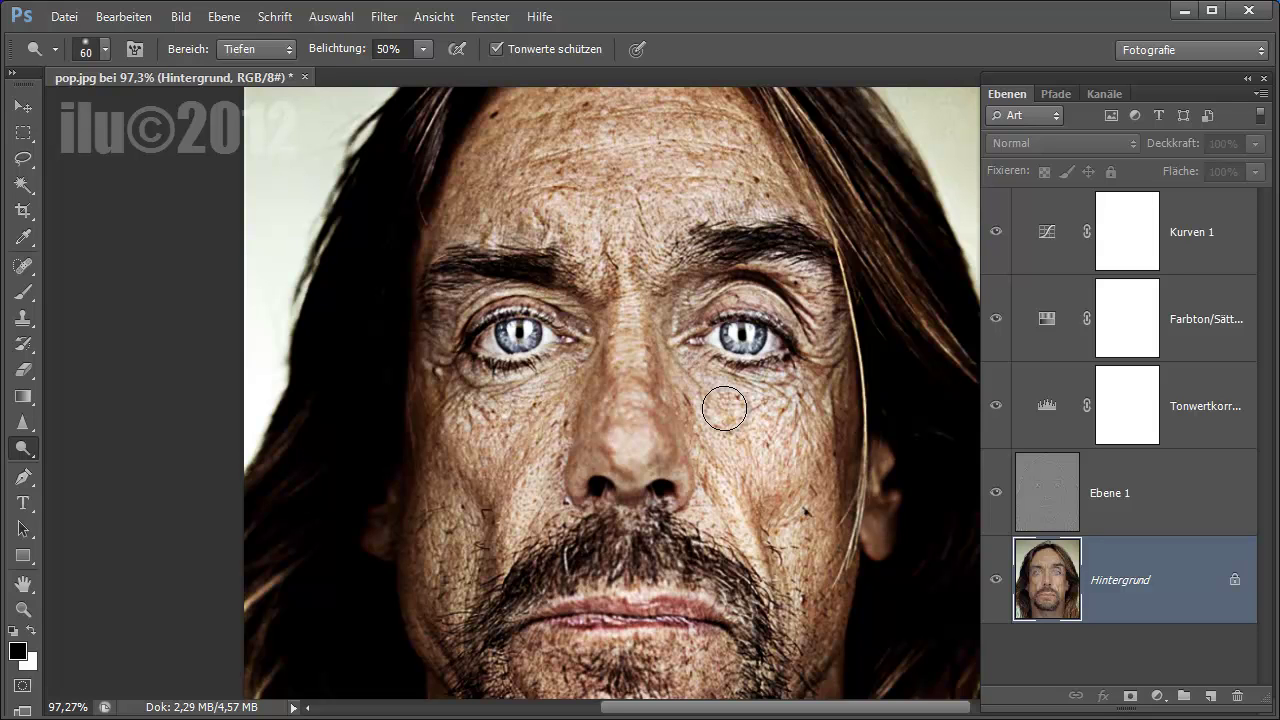
Dodge the dark hair strands on both sides of the face and forehead
scroll(724, 408, "down", 1)
scroll(722, 408, "down", 1)
scroll(722, 408, "down", 1)
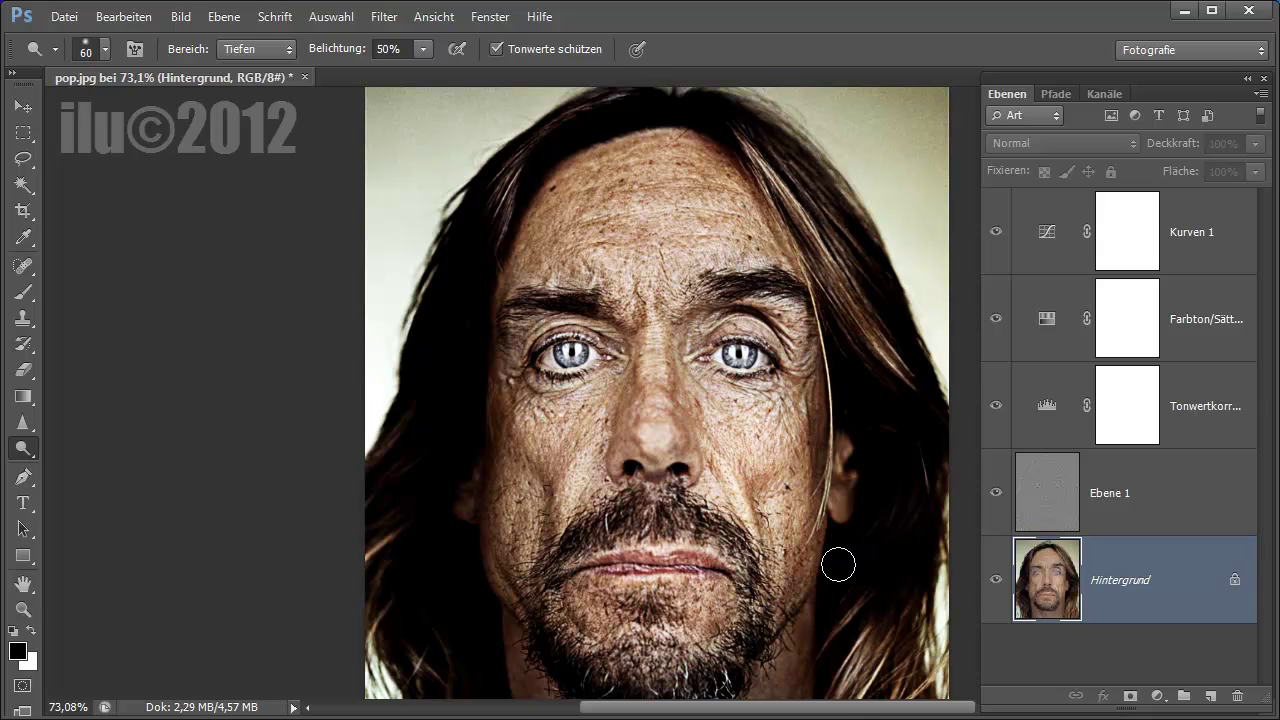
scroll(838, 564, "down", 1)
left_click_drag(838, 564, 817, 644)
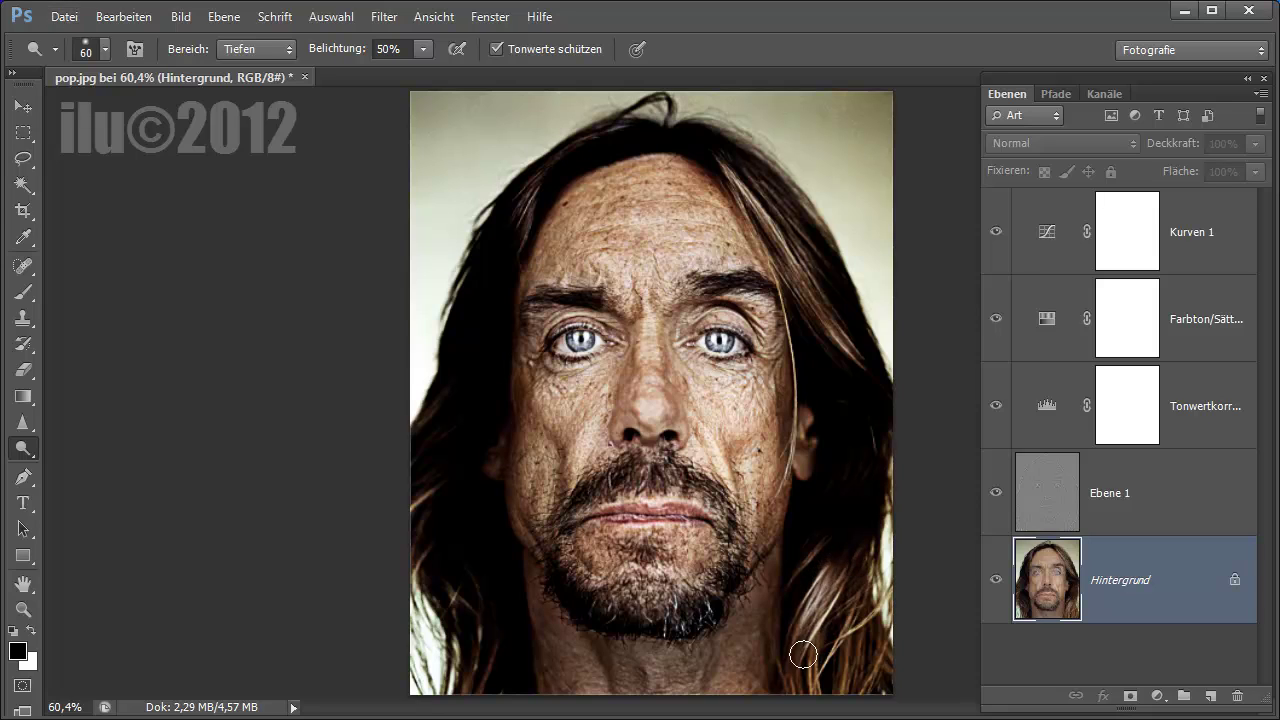
left_click_drag(537, 176, 507, 242)
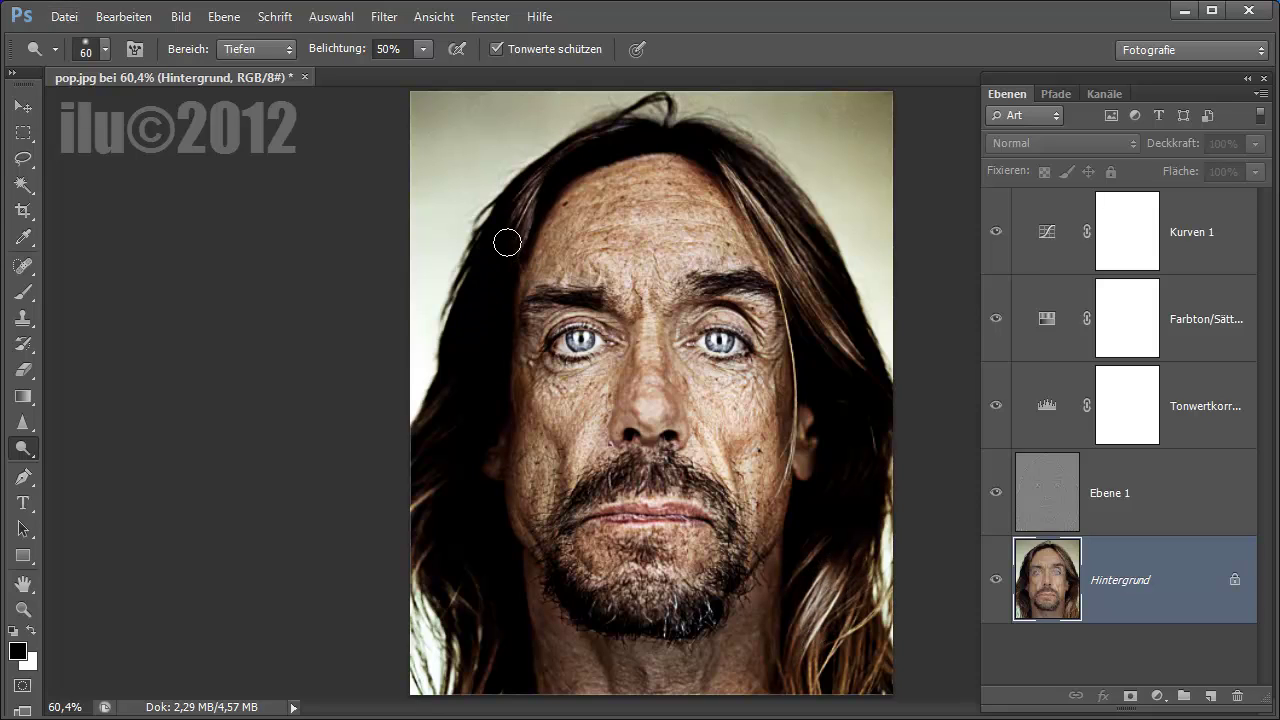
left_click_drag(546, 175, 470, 344)
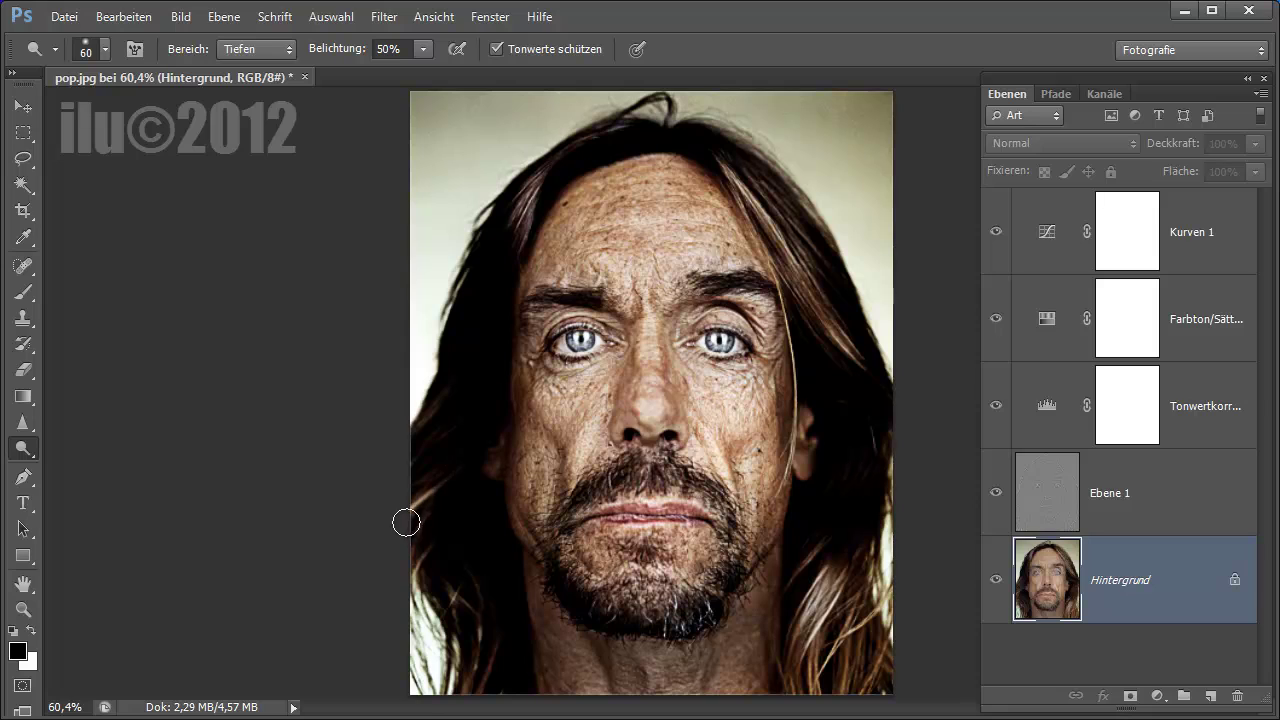
mouse_move(460, 560)
left_mouse_down()
mouse_move(483, 637)
mouse_move(471, 643)
left_mouse_up()
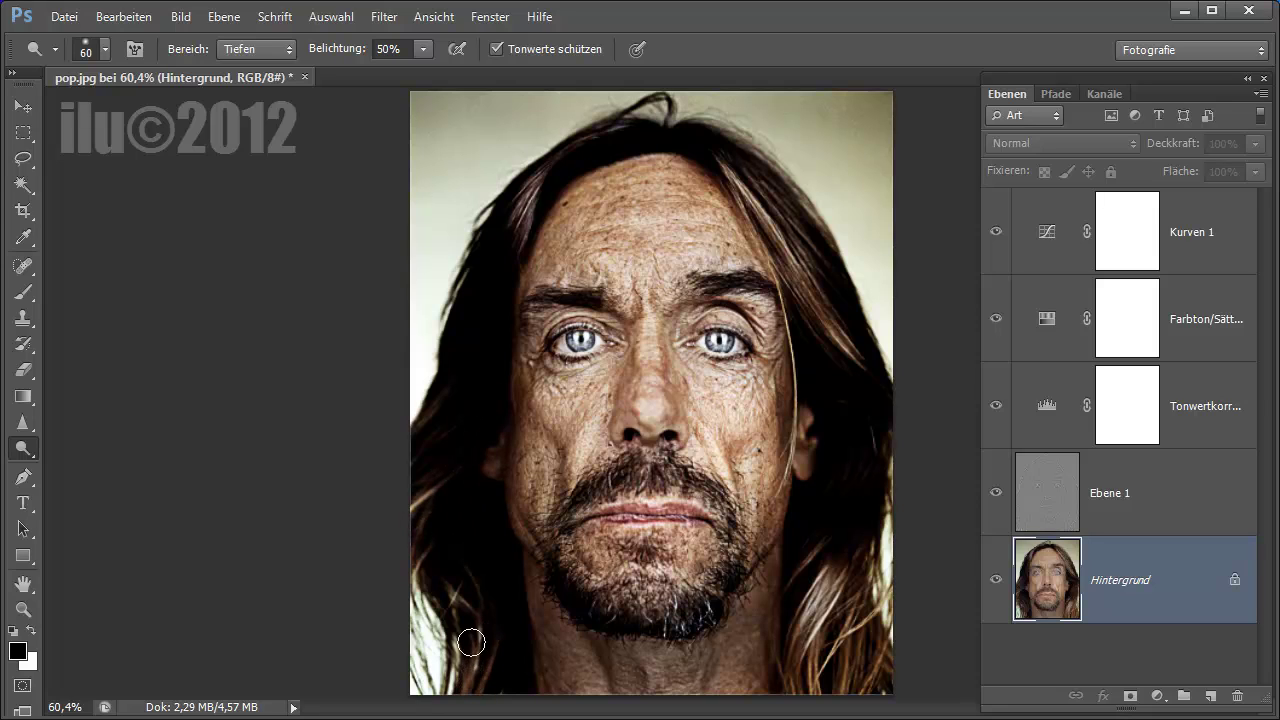
mouse_move(761, 174)
left_mouse_down()
mouse_move(794, 211)
mouse_move(729, 151)
mouse_move(806, 214)
mouse_move(661, 147)
mouse_move(597, 140)
mouse_move(620, 134)
mouse_move(651, 152)
left_mouse_up()
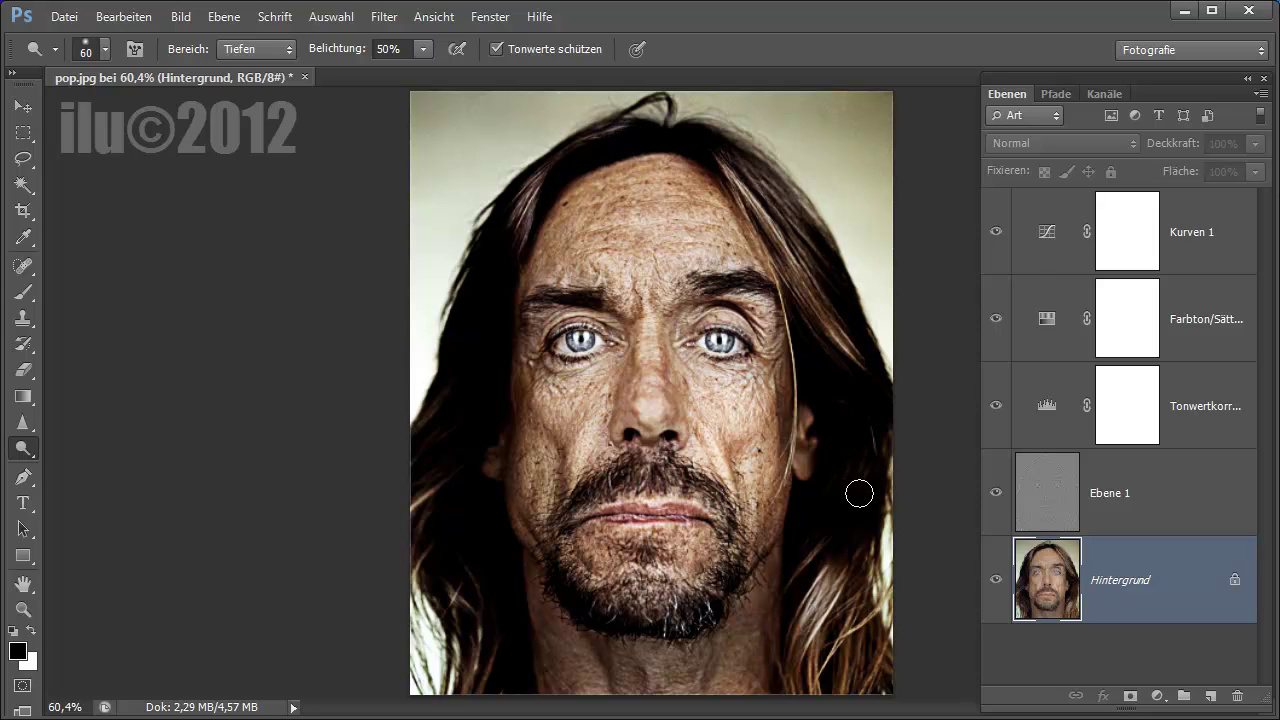
mouse_move(843, 558)
left_mouse_down()
mouse_move(862, 650)
mouse_move(812, 658)
mouse_move(841, 618)
mouse_move(866, 660)
mouse_move(875, 635)
left_mouse_up()
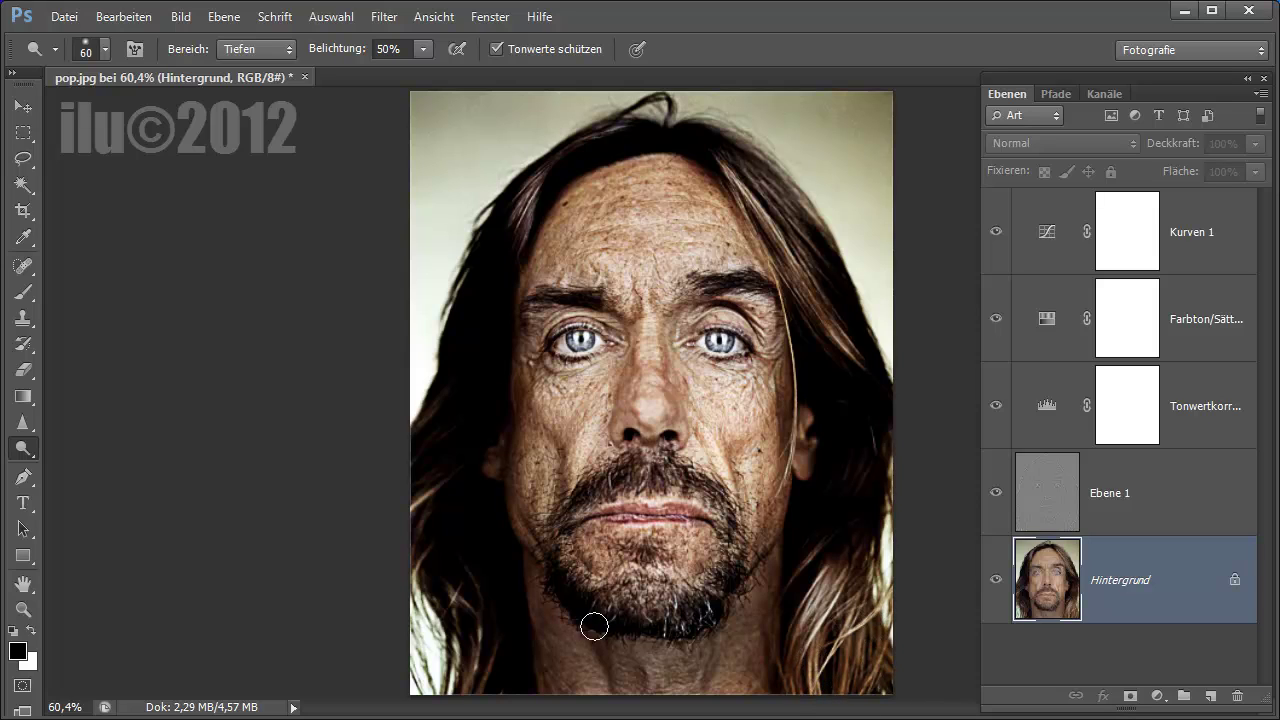
mouse_move(460, 585)
left_mouse_down()
mouse_move(486, 634)
mouse_move(465, 660)
mouse_move(480, 635)
mouse_move(472, 567)
left_mouse_up()
mouse_move(498, 243)
left_mouse_down()
mouse_move(523, 200)
mouse_move(526, 237)
mouse_move(517, 226)
mouse_move(490, 347)
left_mouse_up()
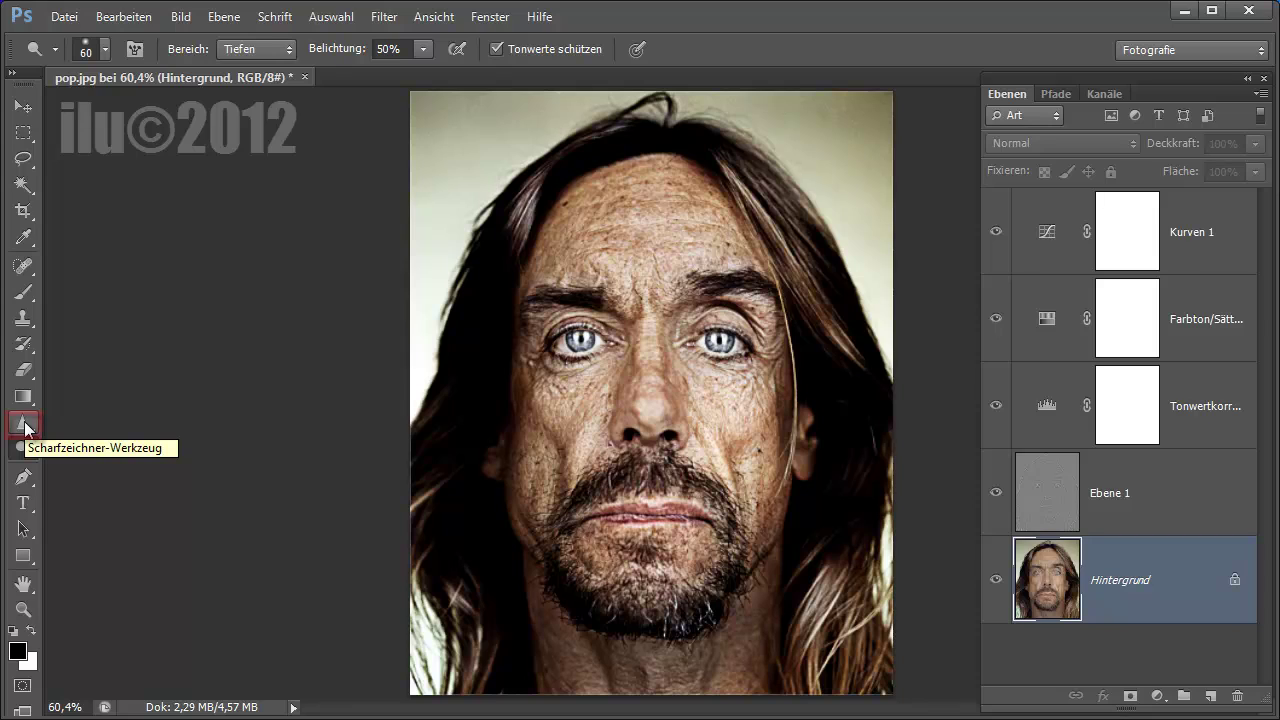
Sharpen the skin around the left eye with the Sharpen tool at 30% strength
left_click(26, 427)
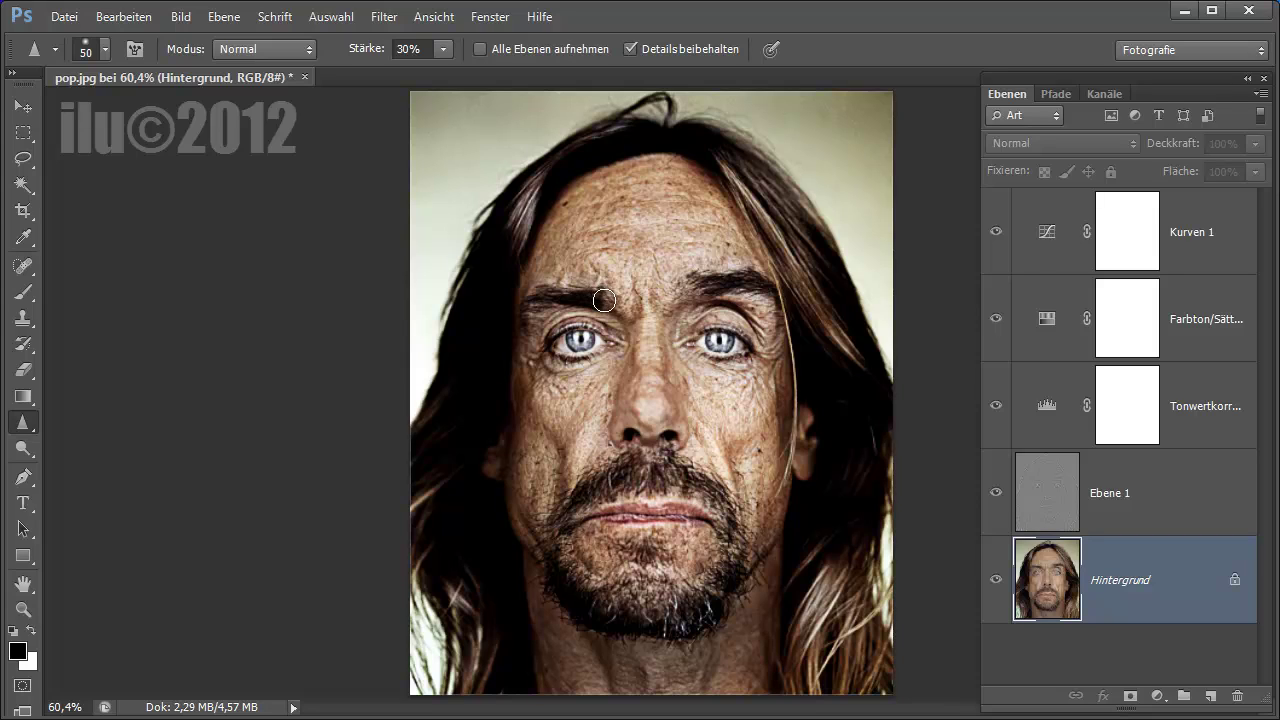
mouse_move(604, 300)
left_mouse_down()
mouse_move(533, 364)
mouse_move(586, 358)
left_mouse_up()
scroll(586, 358, "up", 2)
scroll(600, 345, "up", 2)
scroll(615, 332, "up", 2)
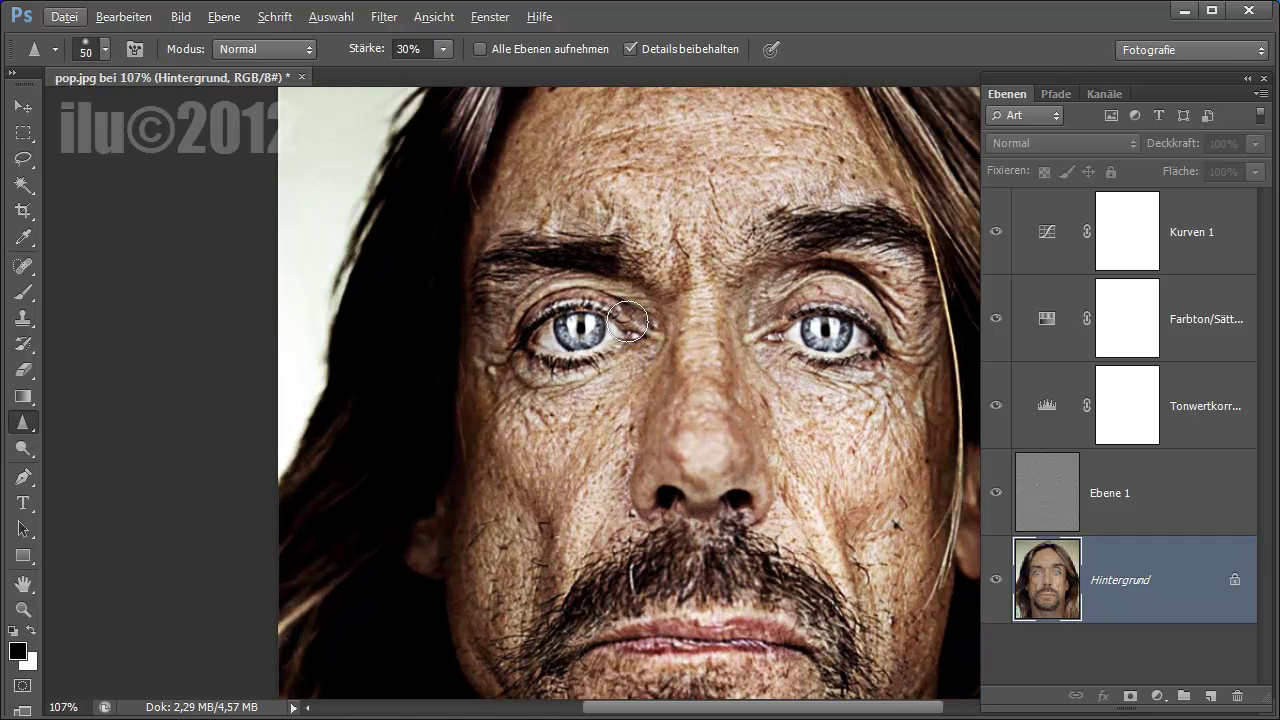
mouse_move(627, 321)
left_mouse_down()
mouse_move(605, 369)
mouse_move(854, 362)
mouse_move(900, 340)
mouse_move(827, 227)
mouse_move(793, 221)
mouse_move(893, 237)
mouse_move(911, 288)
left_mouse_up()
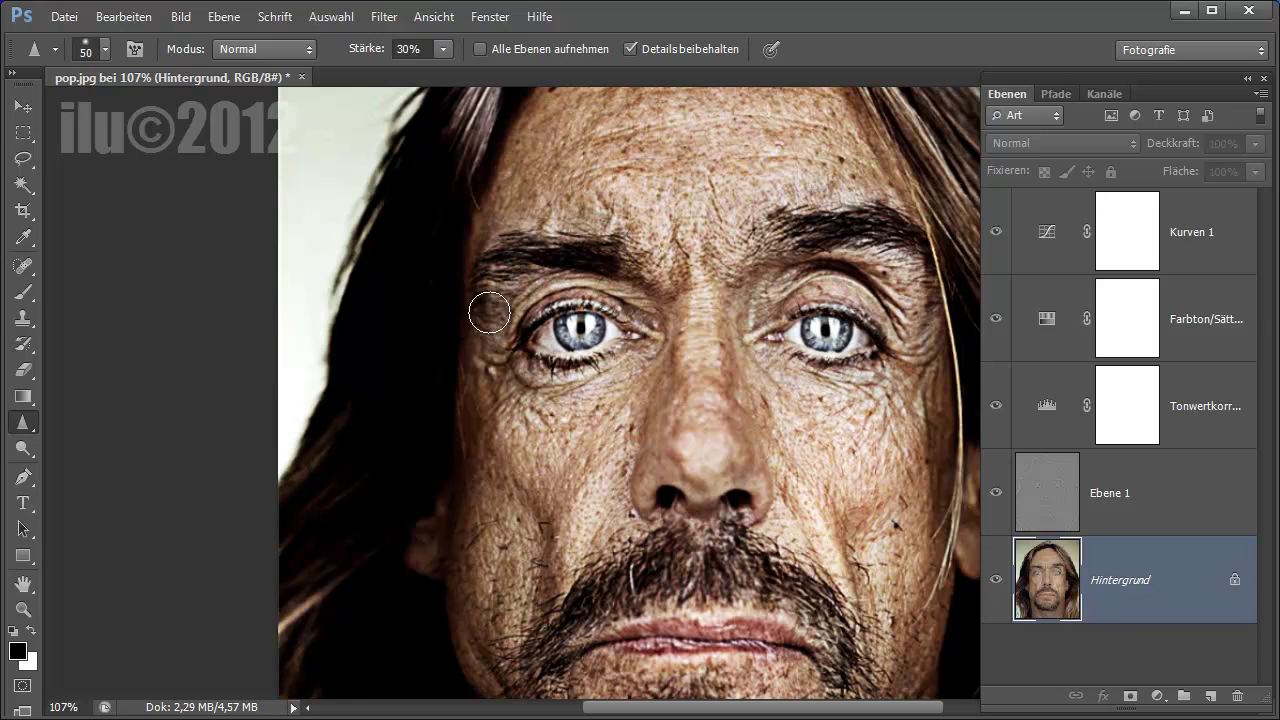
Sharpen along the brow, moustache, mouth and right cheek, then zoom back out
mouse_move(489, 313)
left_mouse_down()
mouse_move(517, 273)
mouse_move(640, 267)
mouse_move(581, 242)
mouse_move(700, 206)
mouse_move(736, 257)
mouse_move(888, 229)
mouse_move(957, 309)
mouse_move(946, 552)
mouse_move(927, 601)
mouse_move(703, 569)
mouse_move(663, 541)
mouse_move(668, 580)
mouse_move(702, 540)
left_mouse_up()
left_click_drag(702, 540, 838, 604)
mouse_move(798, 578)
left_mouse_down()
mouse_move(847, 621)
mouse_move(828, 620)
mouse_move(830, 631)
mouse_move(857, 656)
left_mouse_up()
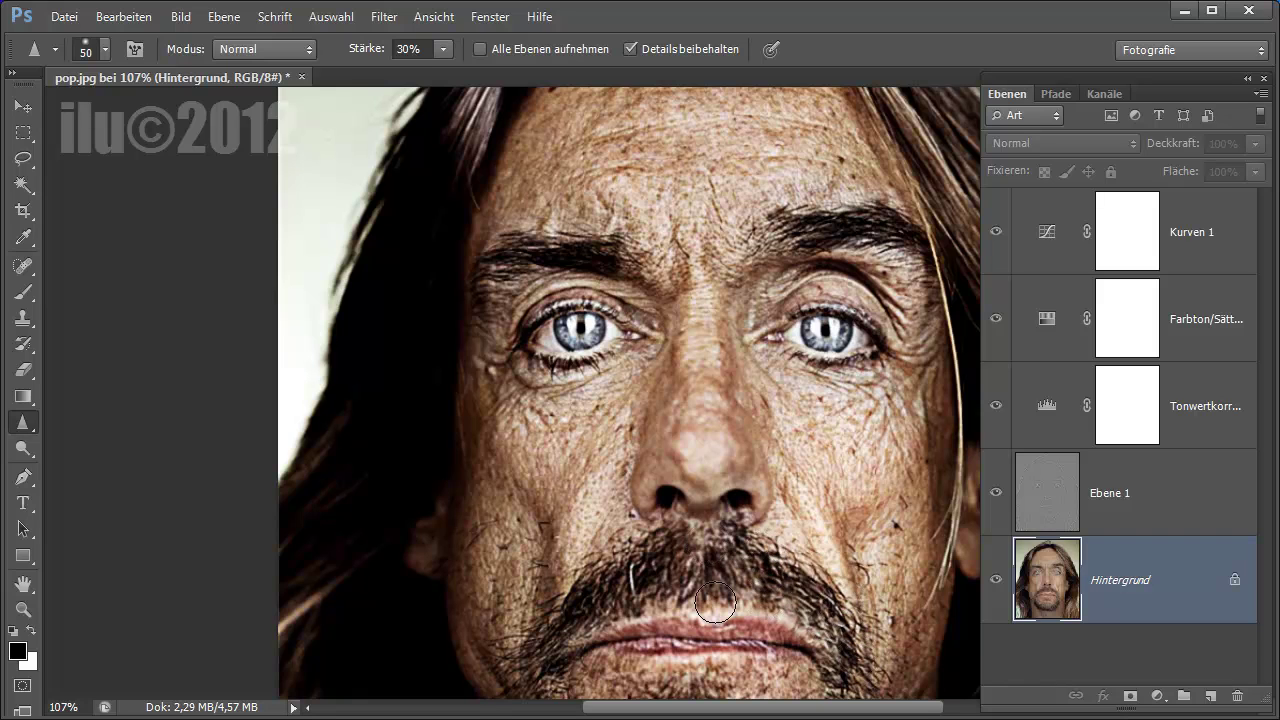
scroll(714, 602, "down", 1)
scroll(714, 602, "down", 1, "alt")
scroll(710, 604, "down", 1, "alt")
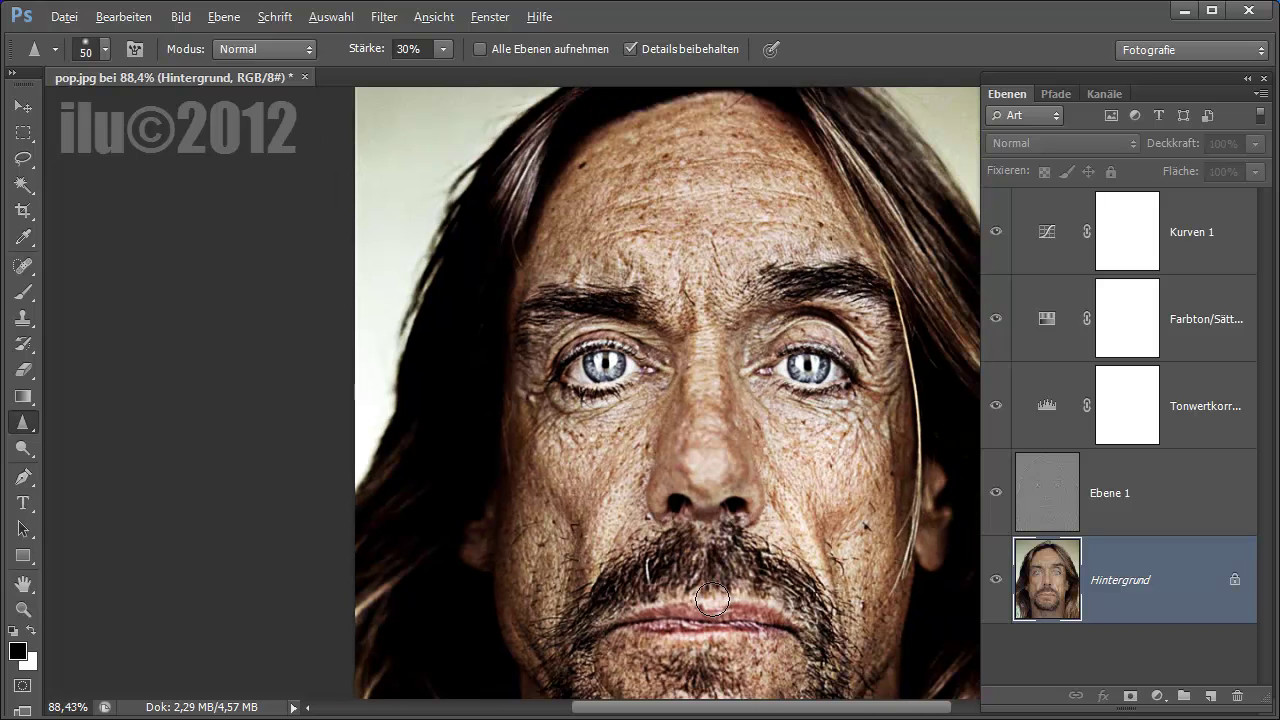
scroll(704, 606, "down", 1)
scroll(704, 606, "down", 1, "alt")
scroll(700, 600, "down", 2, "alt")
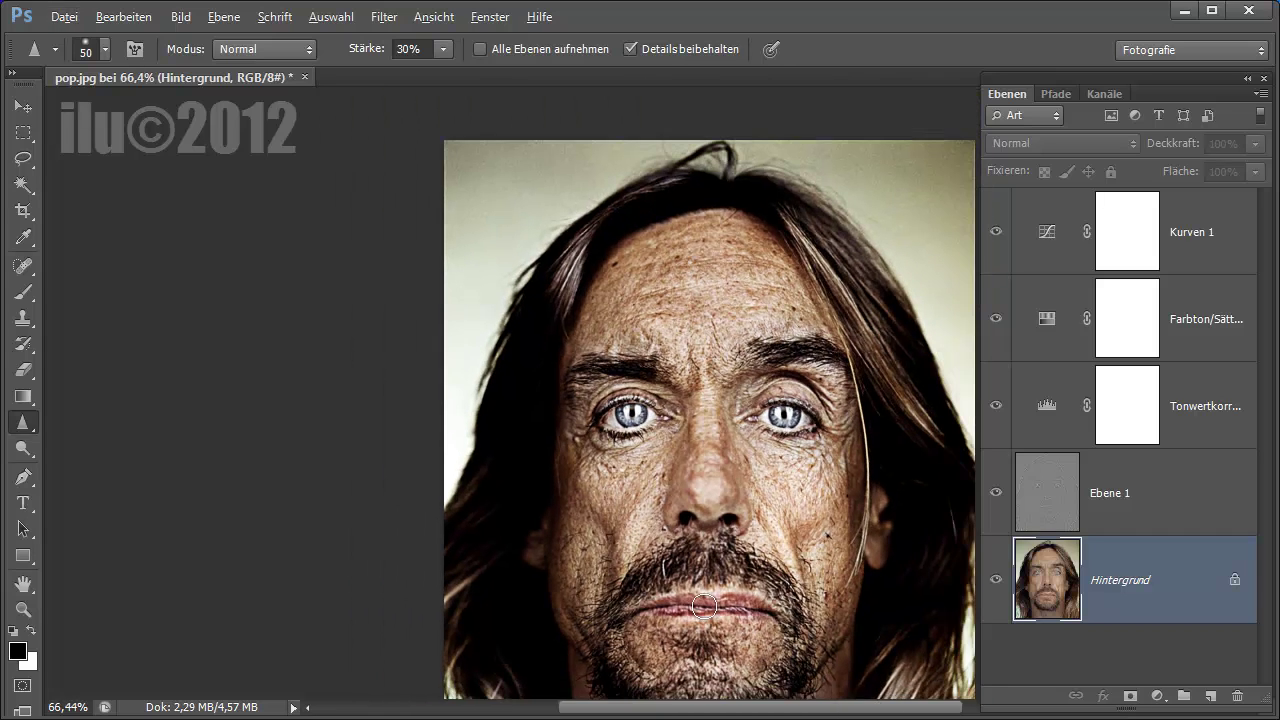
scroll(692, 590, "down", 1, "alt")
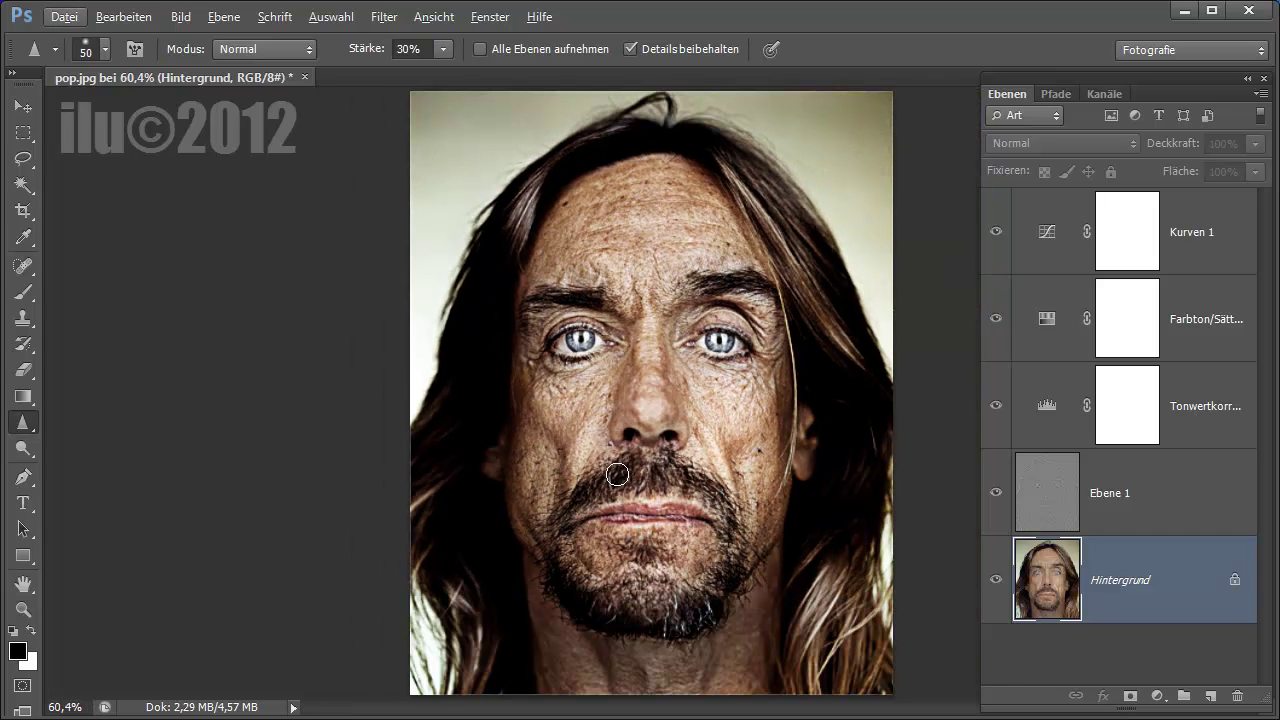
Brush the Sharpen tool over the left cheek, chin and beard stubble
key("alt")
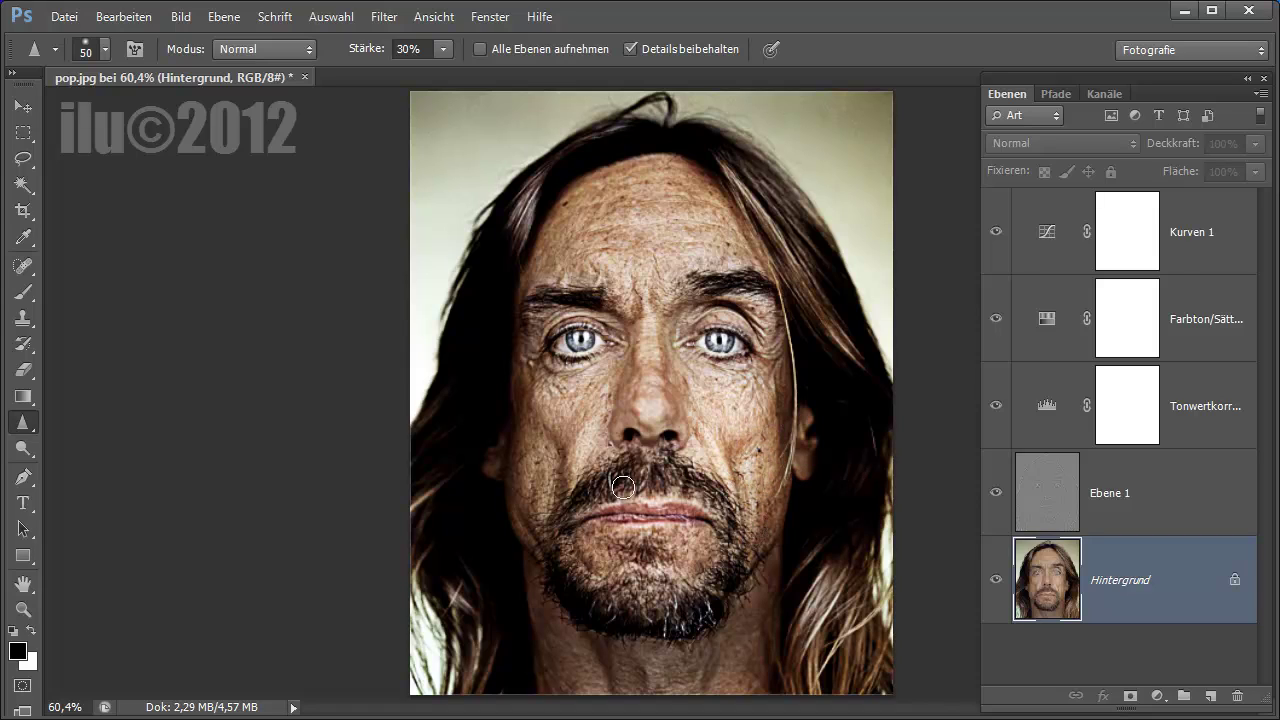
mouse_move(543, 489)
left_mouse_down()
mouse_move(561, 495)
mouse_move(534, 500)
mouse_move(563, 591)
mouse_move(587, 609)
mouse_move(731, 603)
mouse_move(586, 611)
mouse_move(645, 554)
mouse_move(635, 567)
mouse_move(653, 563)
mouse_move(638, 535)
mouse_move(635, 570)
mouse_move(674, 556)
left_mouse_up()
Set the Farbton/Sättigung 1 layer's saturation to -54, then reselect the Hintergrund layer
left_click(1046, 335)
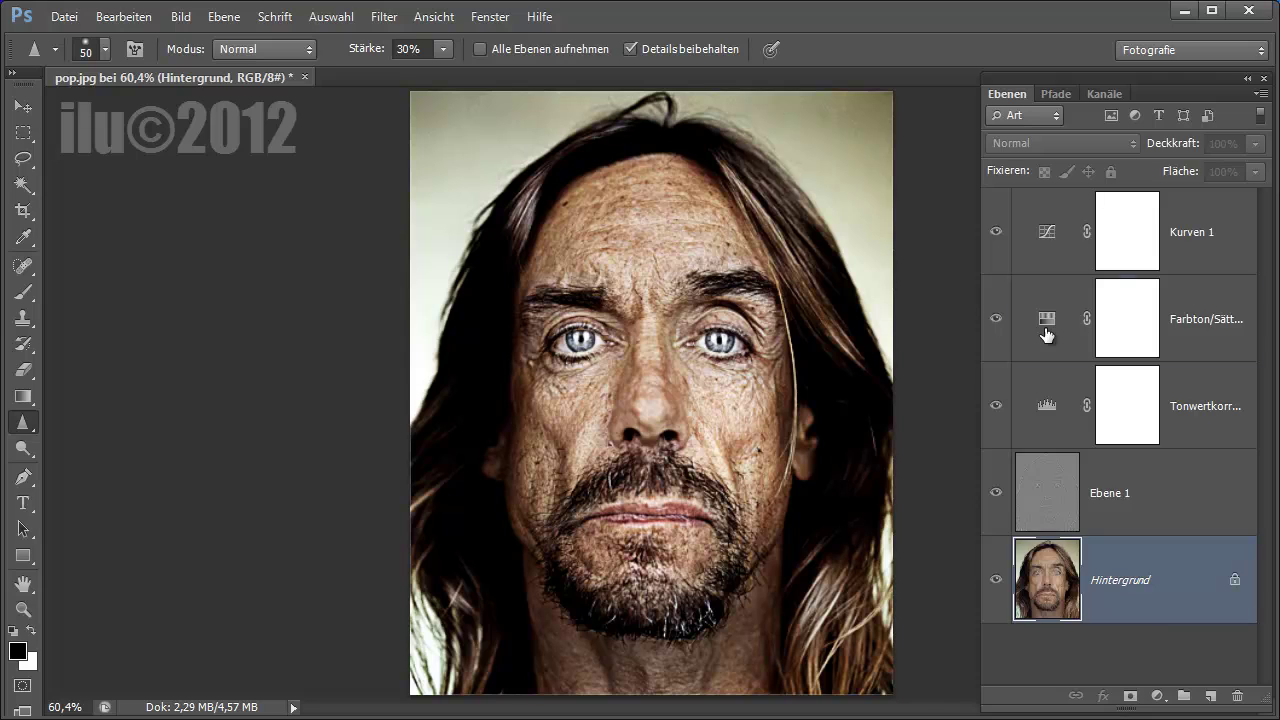
double_click(1046, 335)
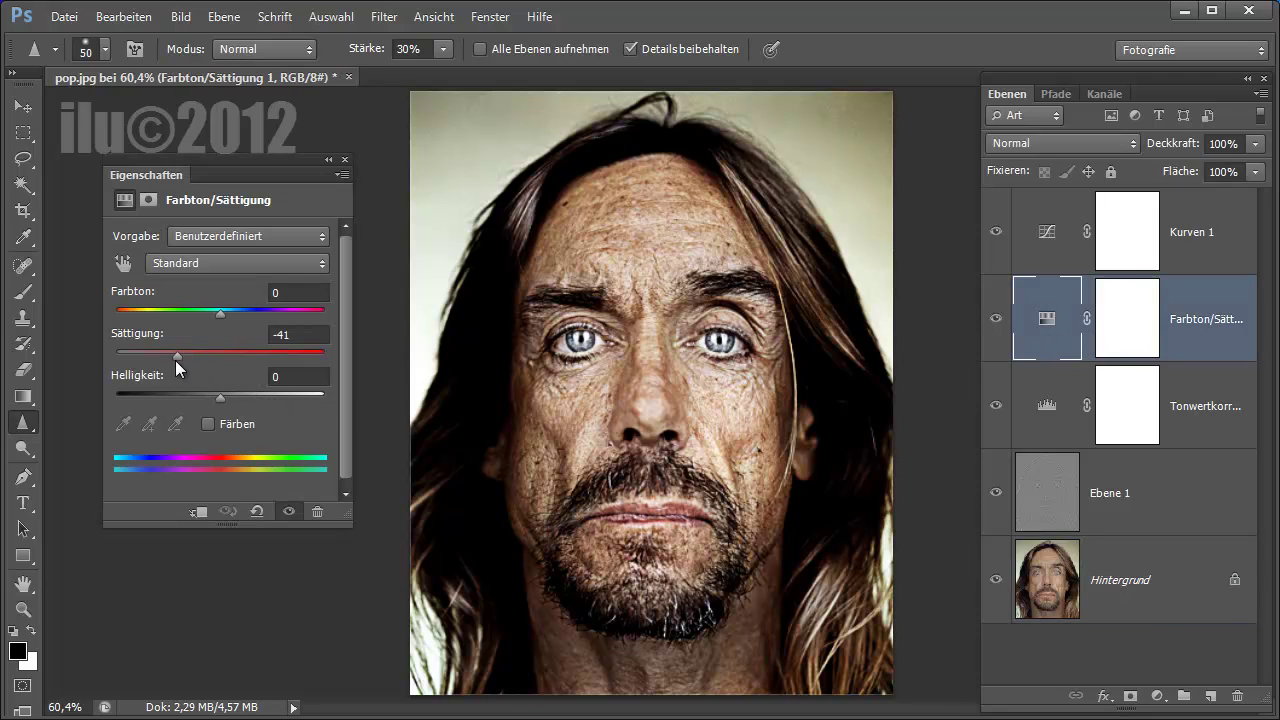
left_click_drag(175, 357, 164, 355)
left_click(345, 160)
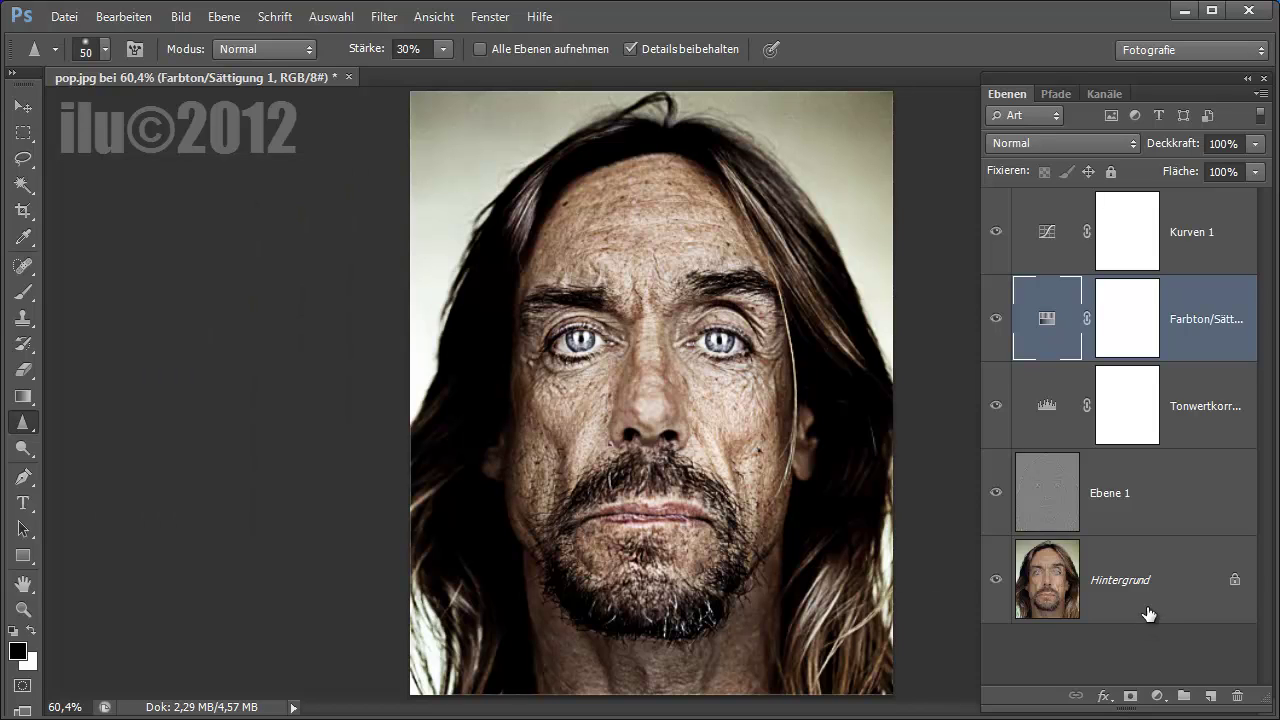
left_click(1122, 588)
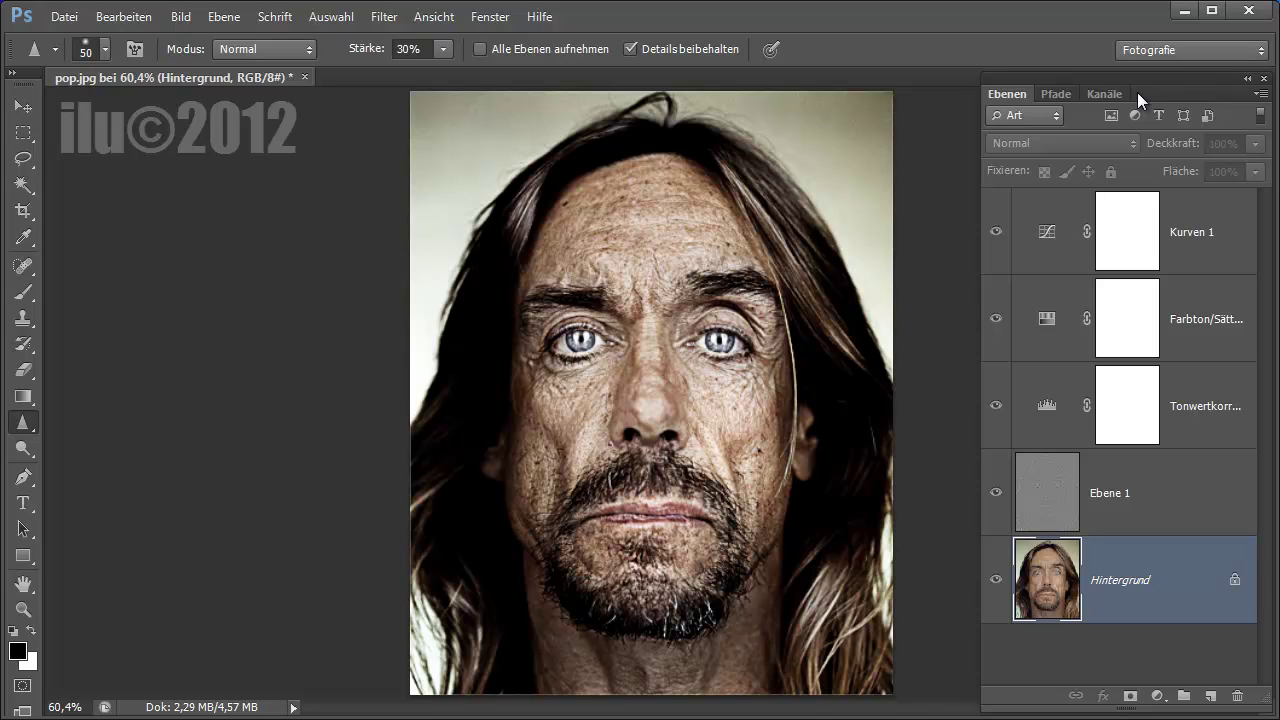
Hide the side panels and open iggy-pop.jpg from the Desktop as a second tab
key("shift+Tab")
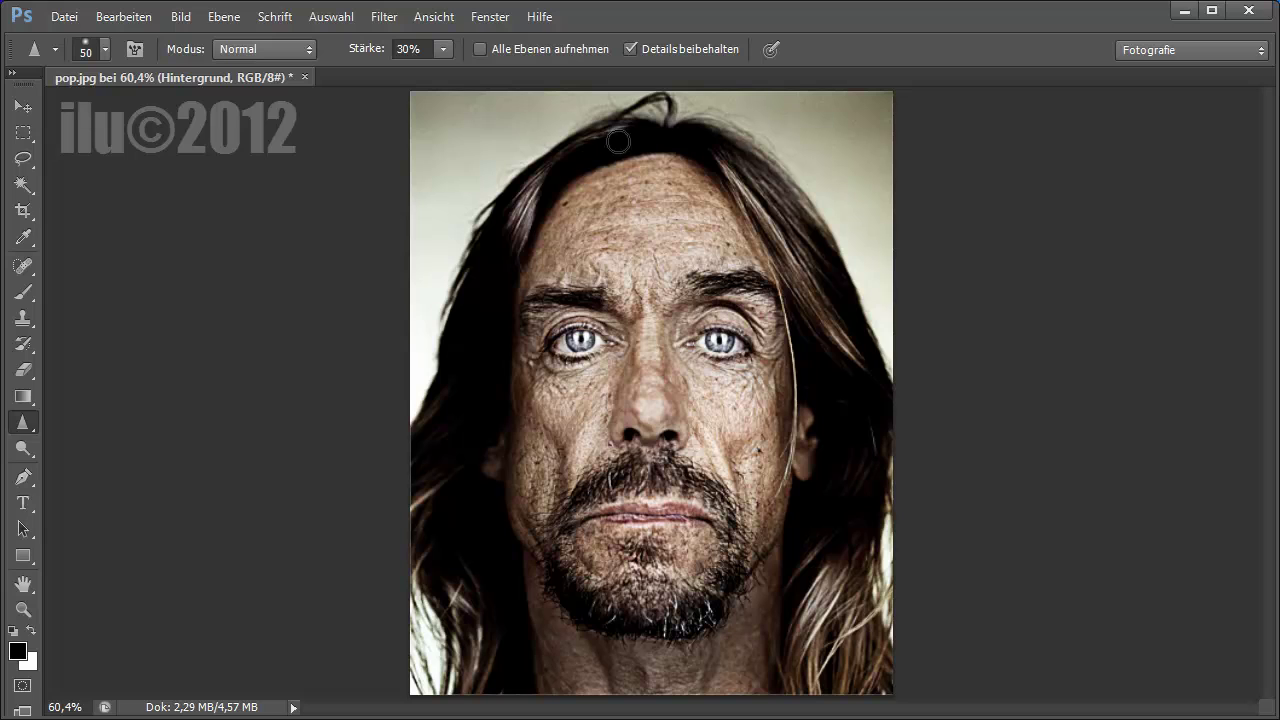
right_click(363, 80)
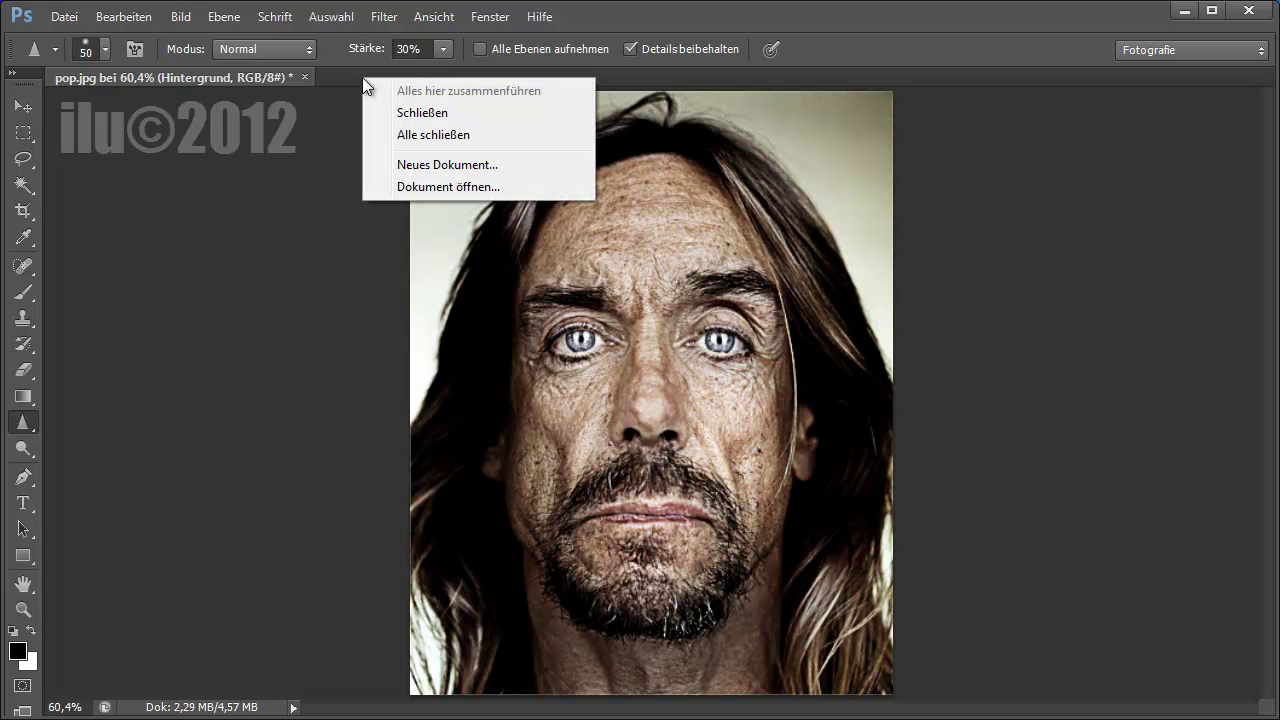
left_click(428, 186)
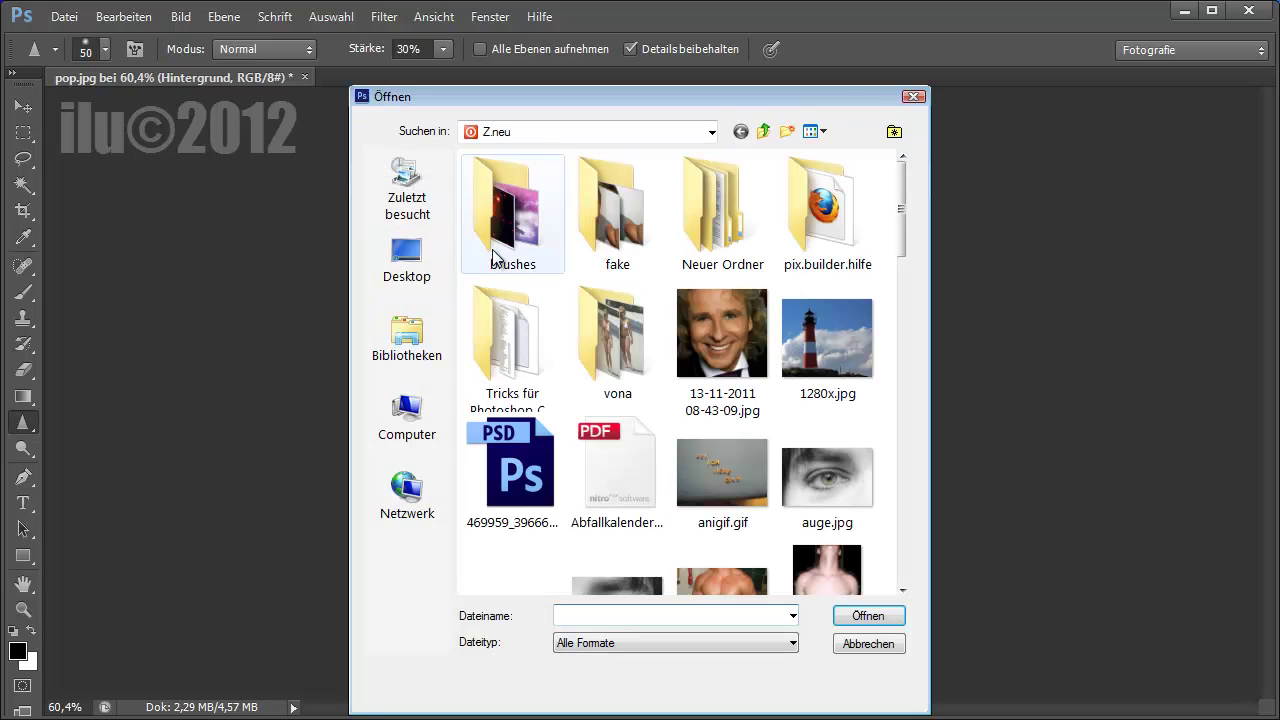
left_click(418, 275)
scroll(614, 405, "down", 3)
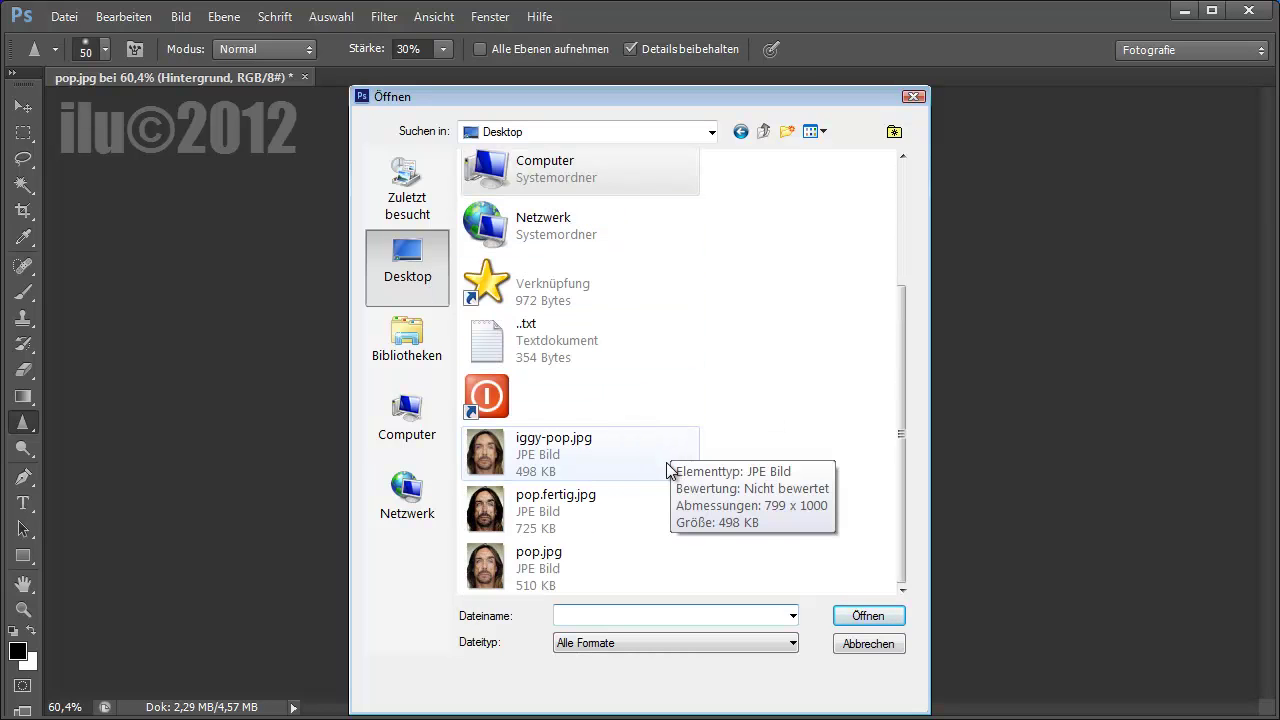
left_click(561, 446)
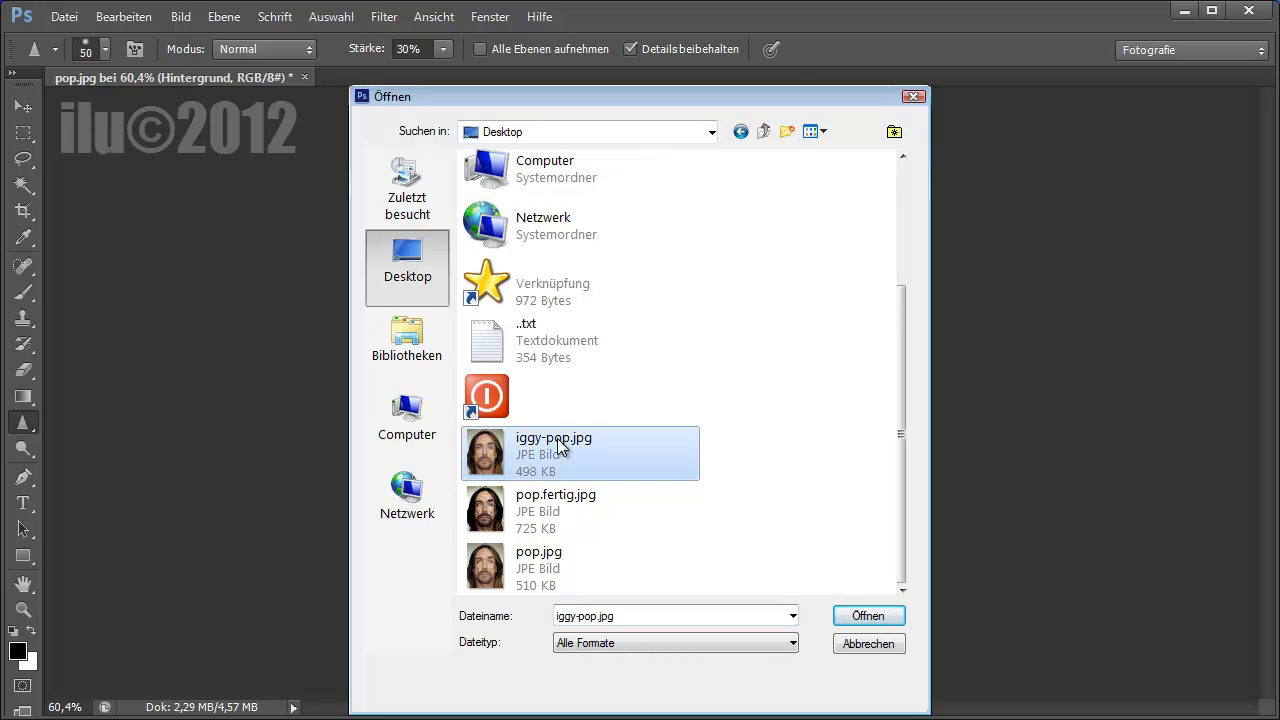
left_click(850, 614)
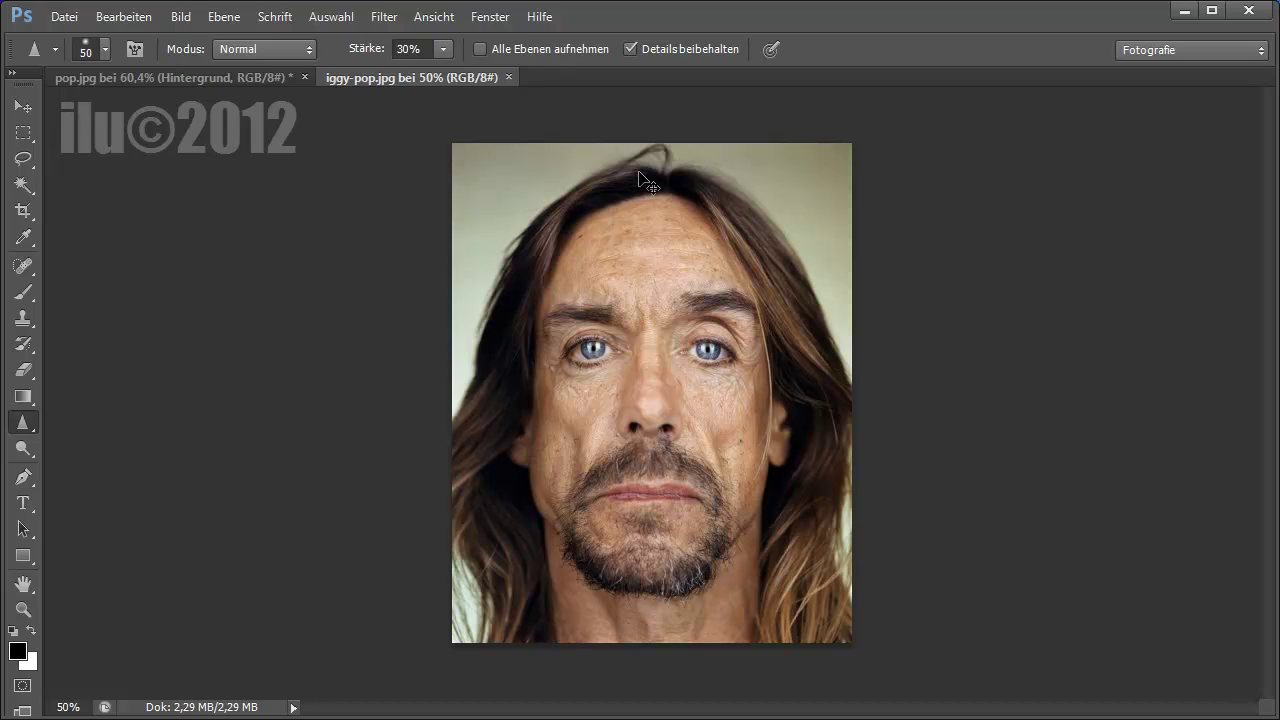
Tile the original and edited portraits 2-up side by side, then close iggy-pop.jpg
key("ctrl+0")
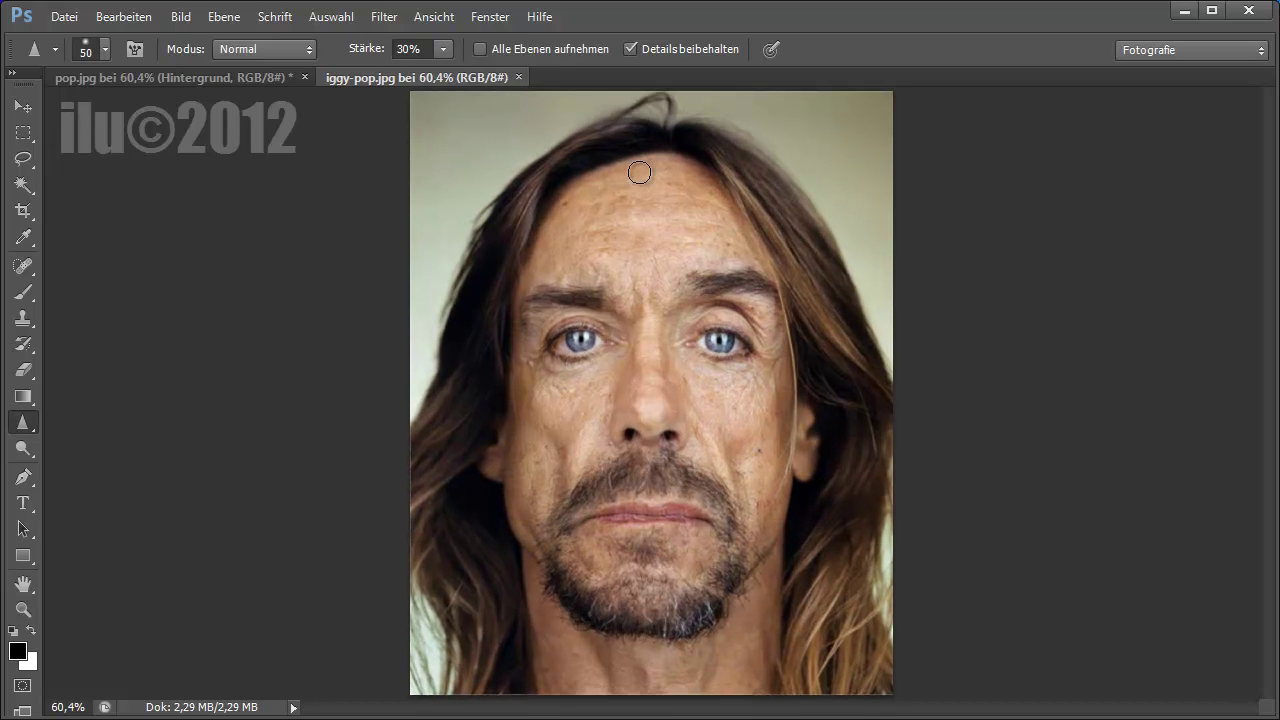
left_click(506, 14)
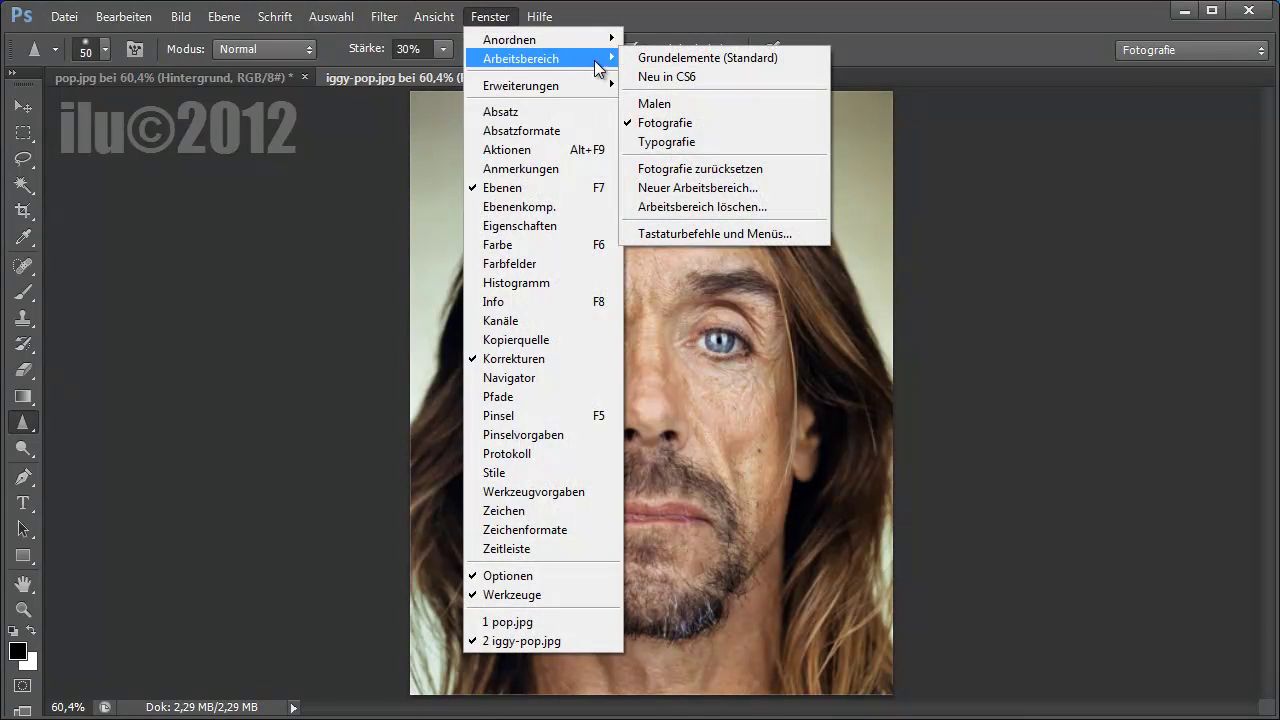
mouse_move(510, 39)
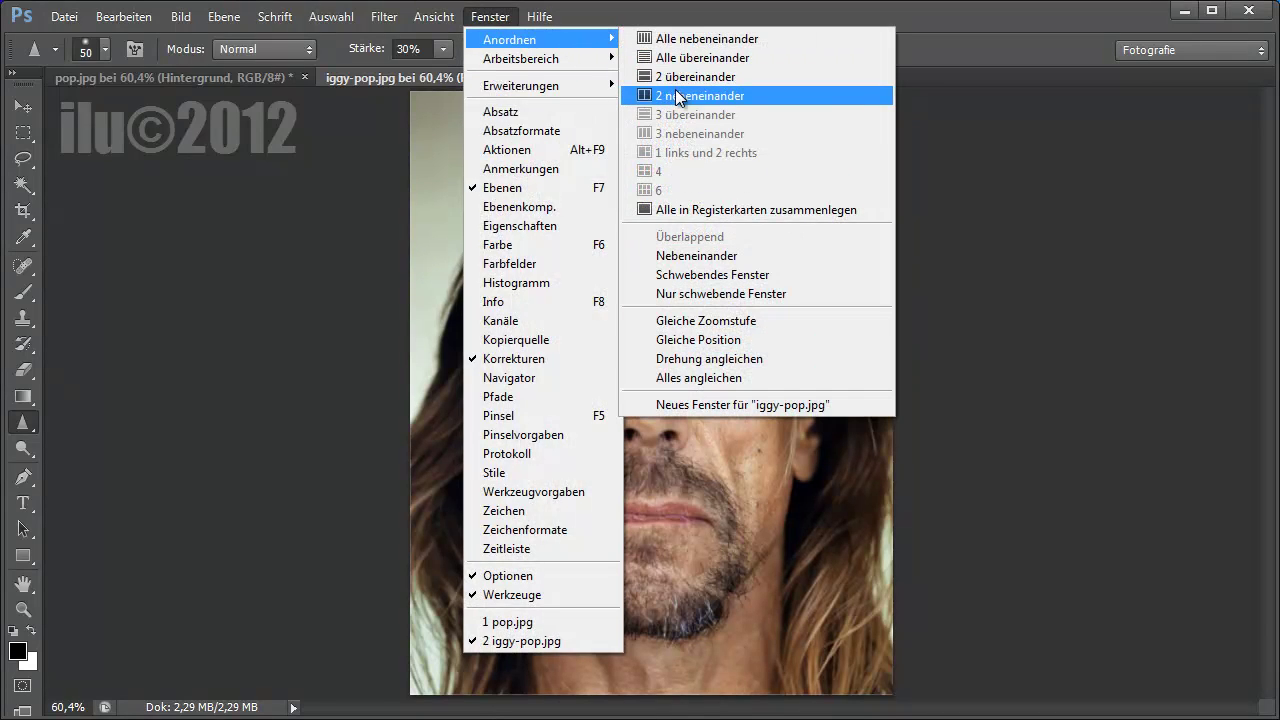
left_click(677, 97)
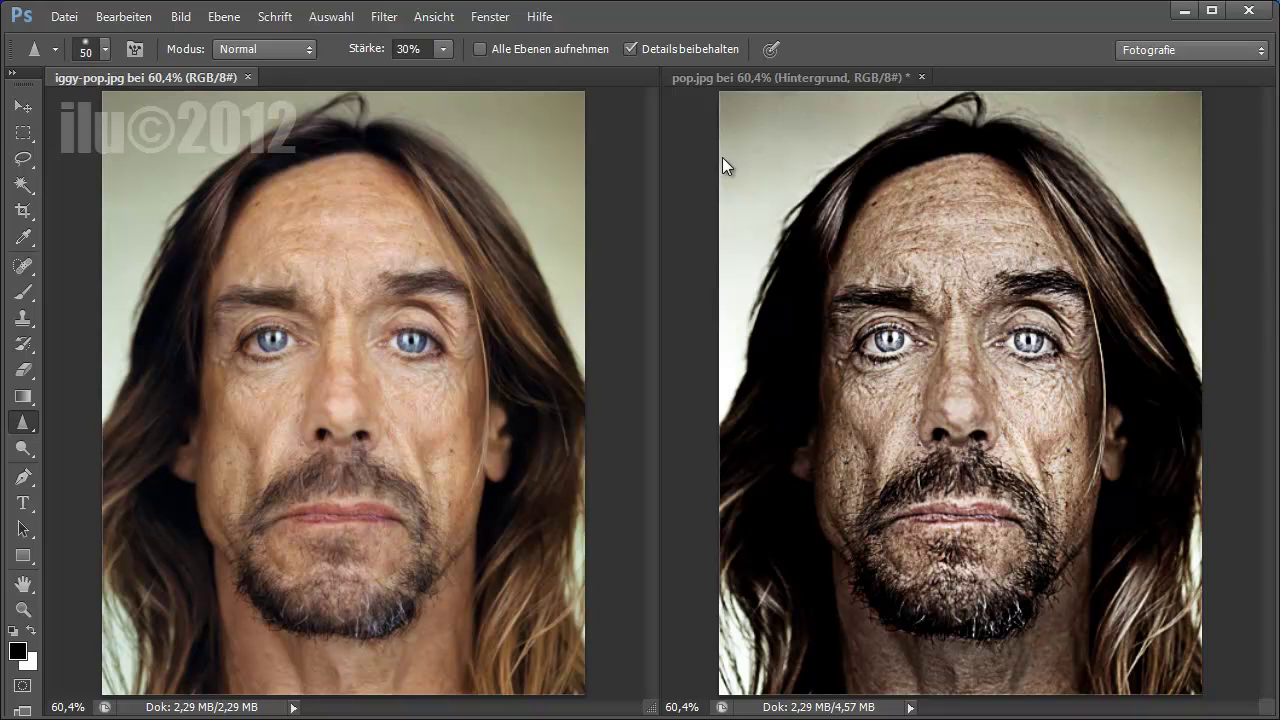
left_click(250, 78)
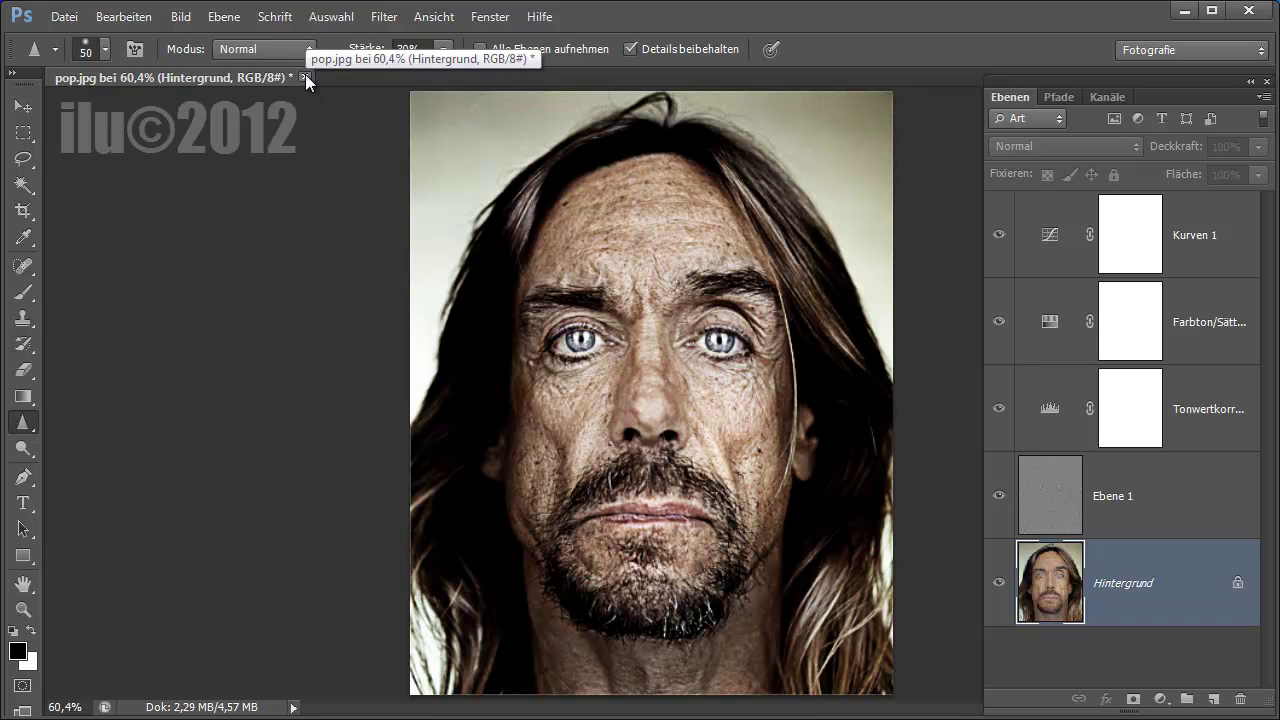
Close pop.jpg without saving changes and minimize the Photoshop window
left_click(305, 77)
left_click(698, 301)
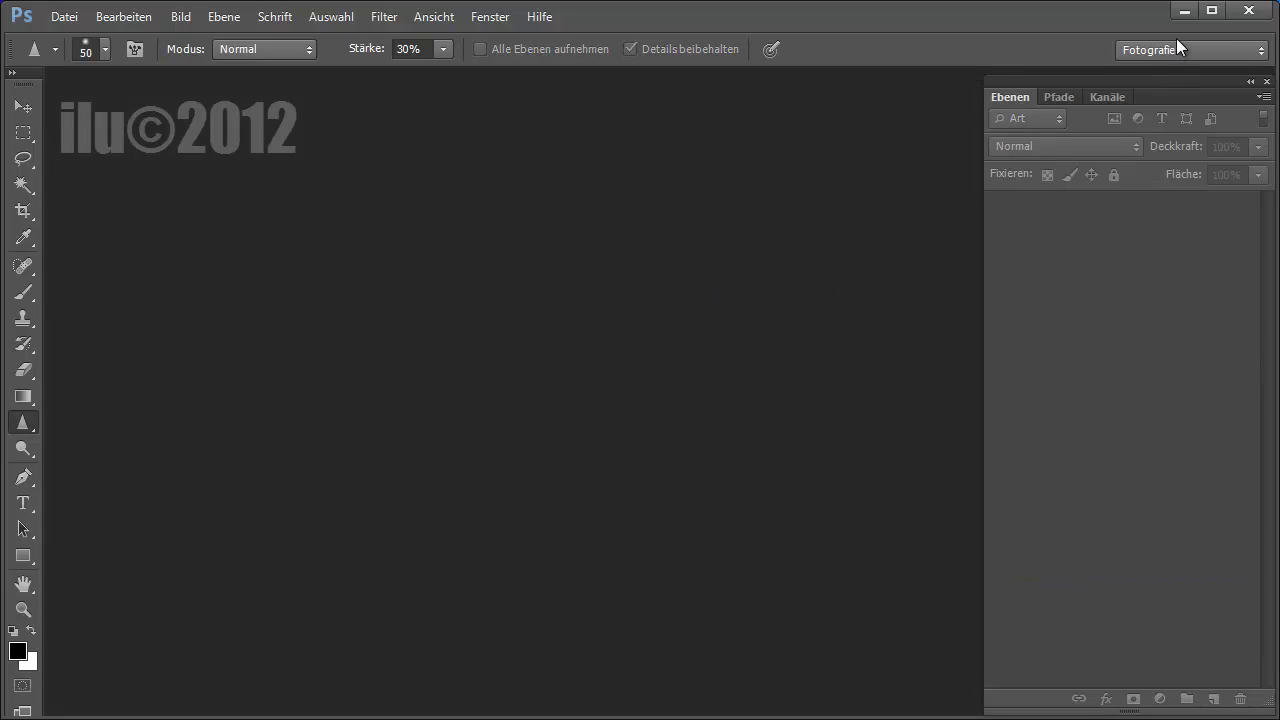
left_click(1185, 11)
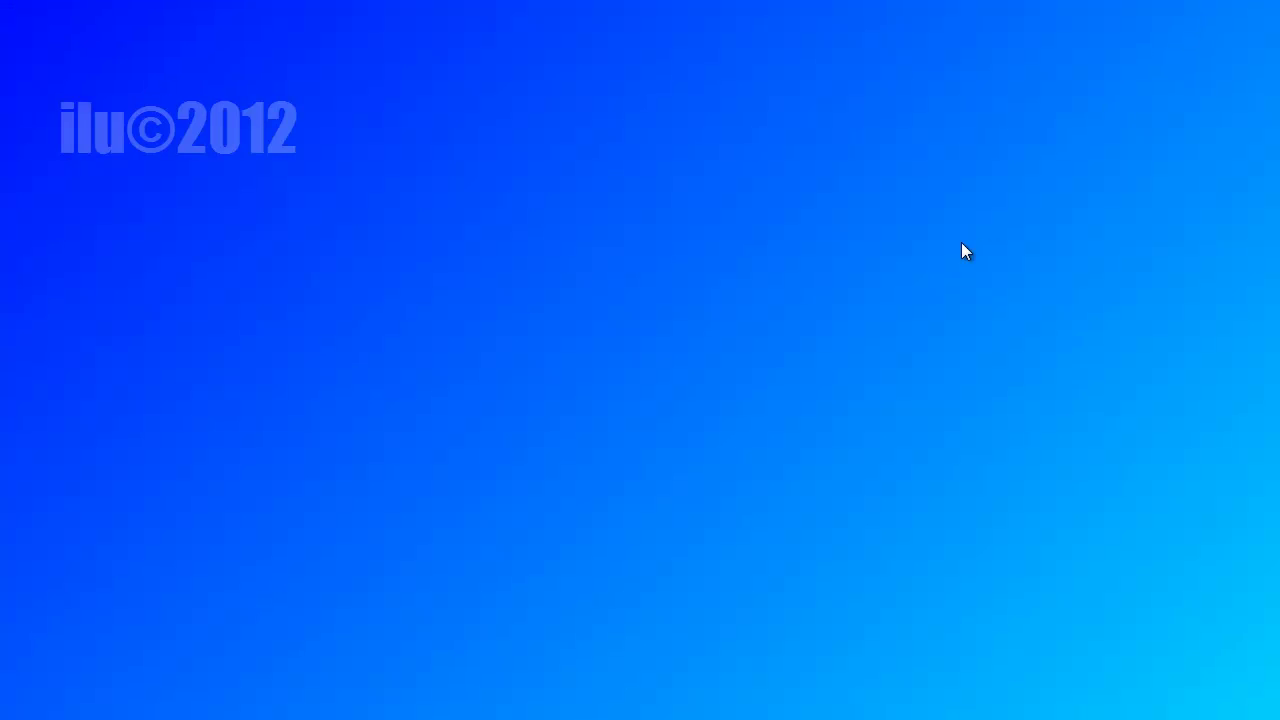